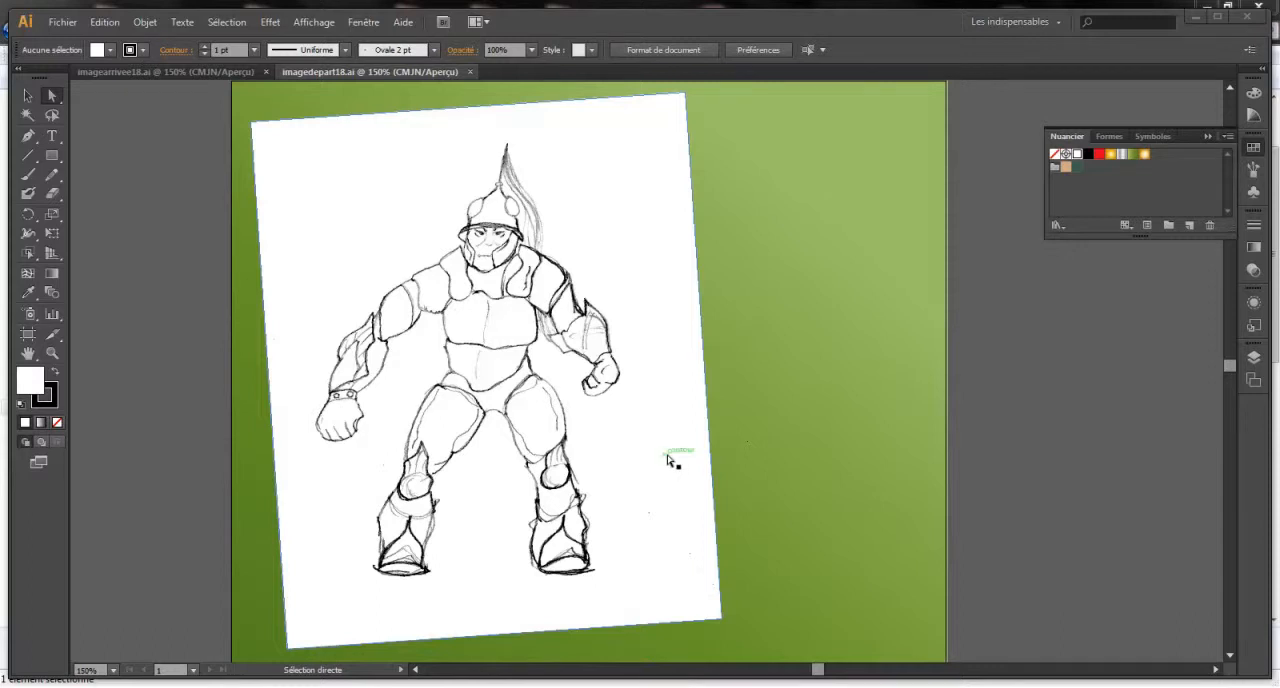
- View the finished coloured illustration in imagearrivee18.ai, and select the sketch image in imagedepart18.ai
{"action": "left_click", "coordinate": [136, 72]}
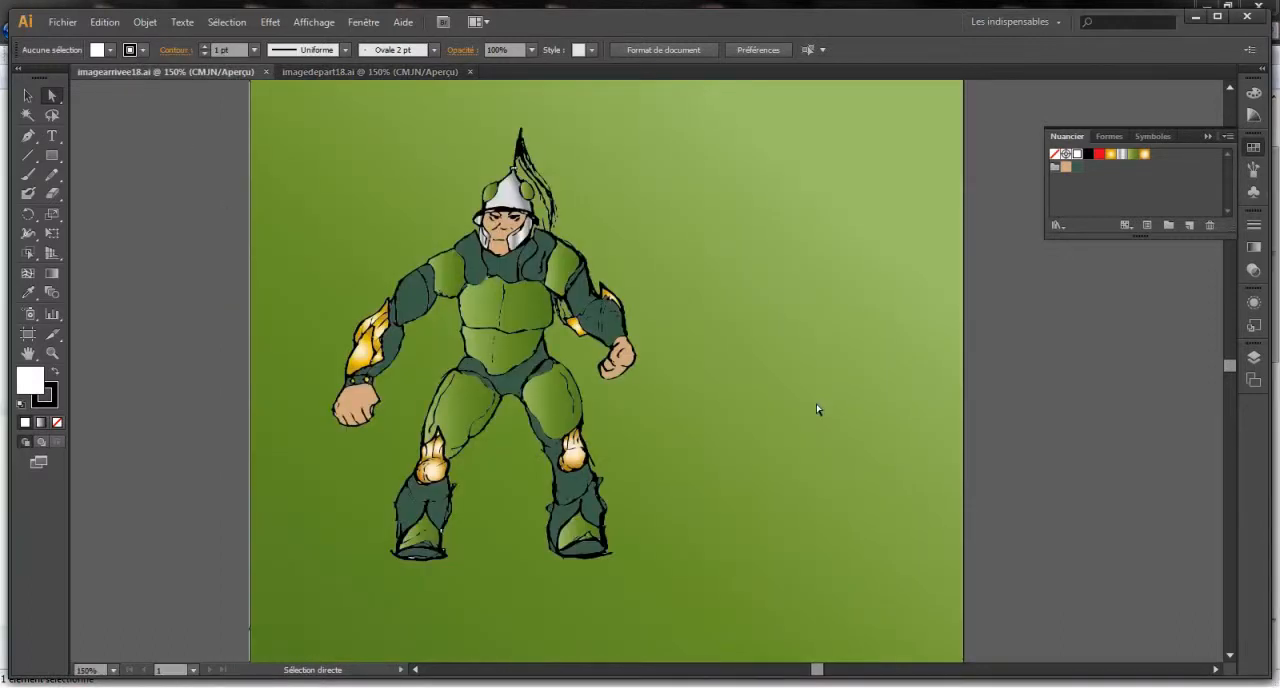
{"action": "left_click", "coordinate": [339, 72]}
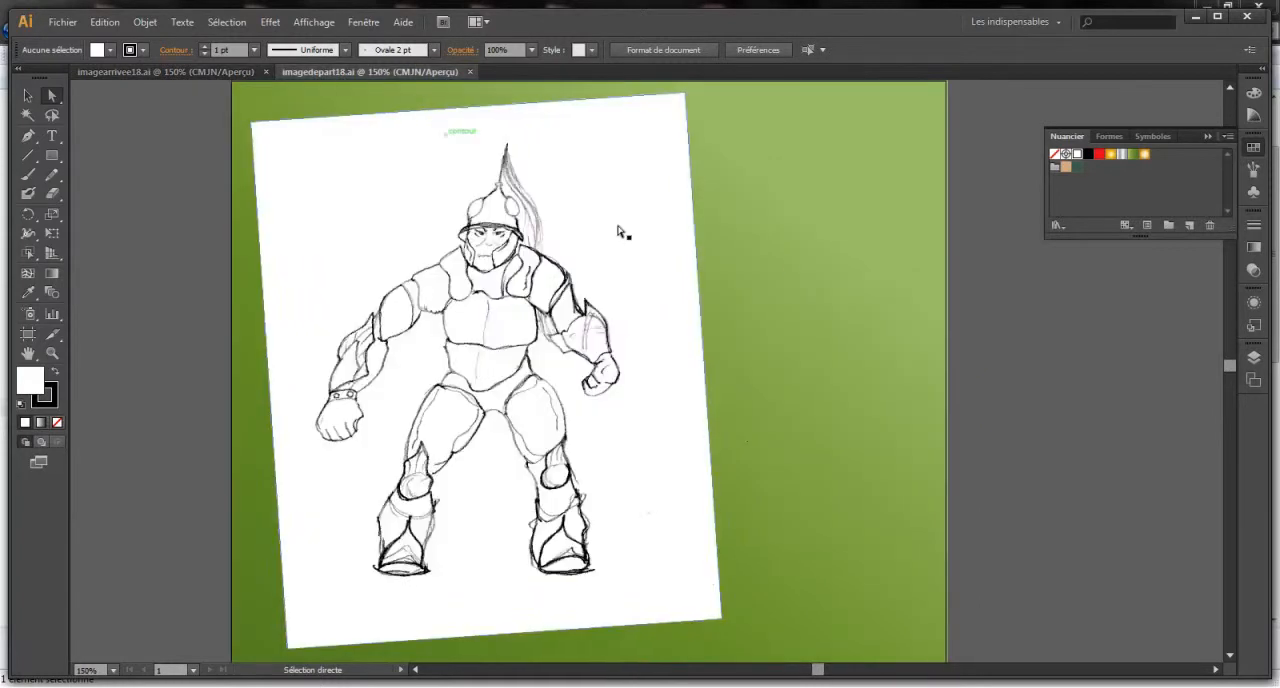
{"action": "left_click", "coordinate": [28, 95]}
{"action": "left_click", "coordinate": [414, 177]}
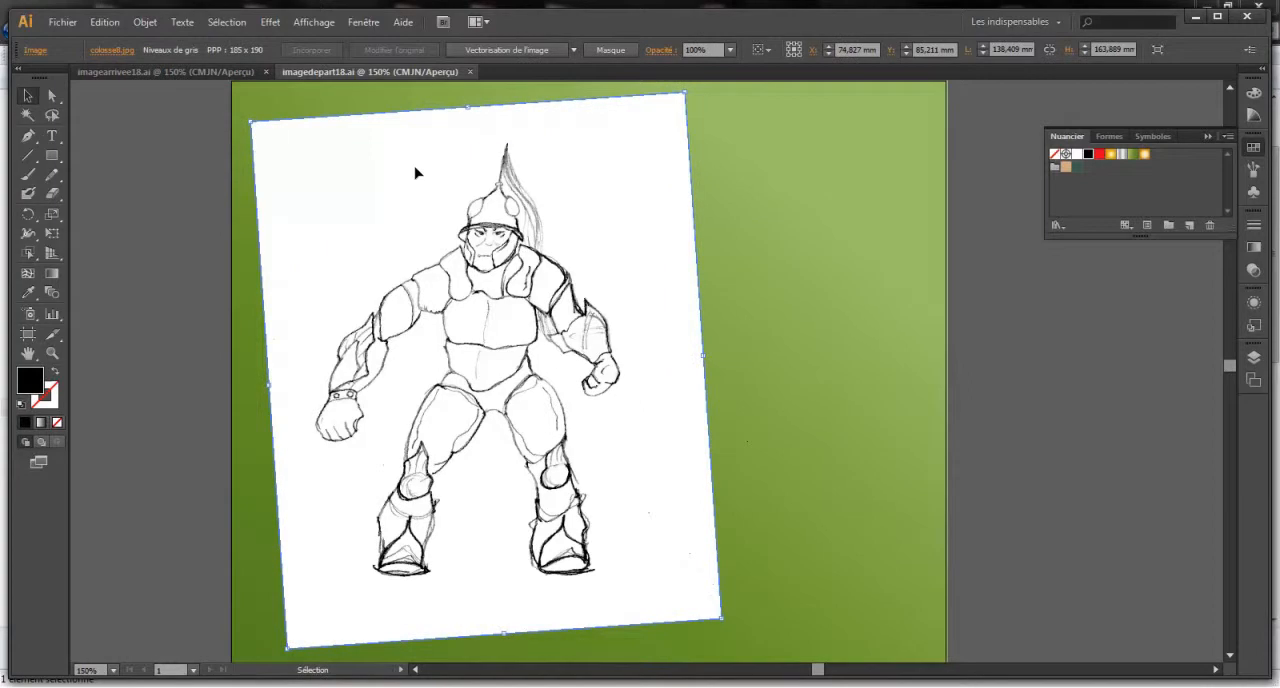
- Try to vectorize the warrior sketch with the Dessin au trait tracing preset
{"action": "left_click", "coordinate": [576, 51]}
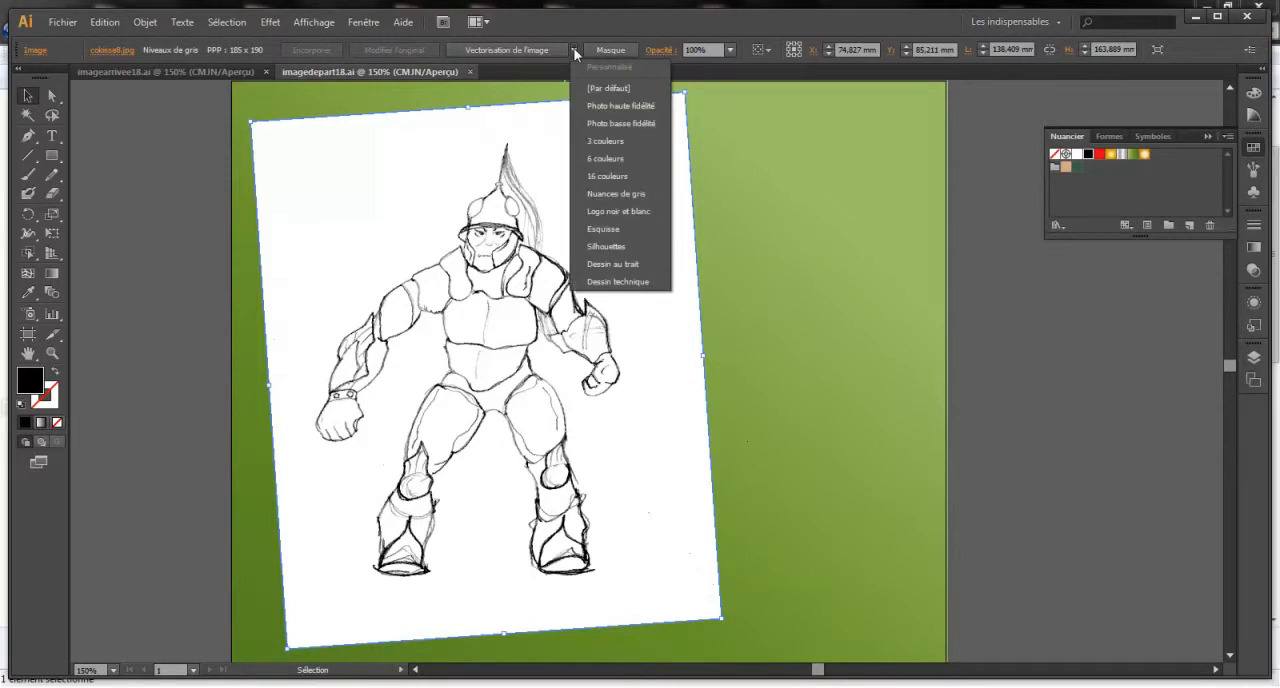
{"action": "left_click", "coordinate": [630, 263]}
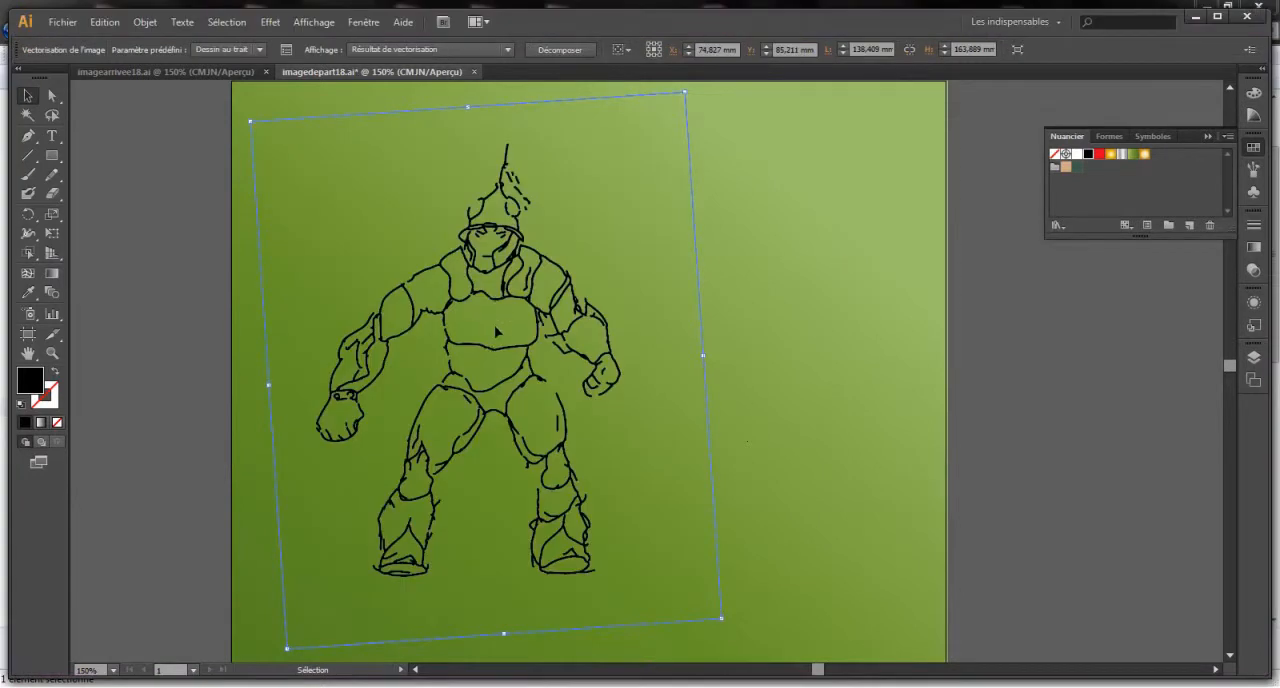
{"action": "key", "text": "ctrl+z"}
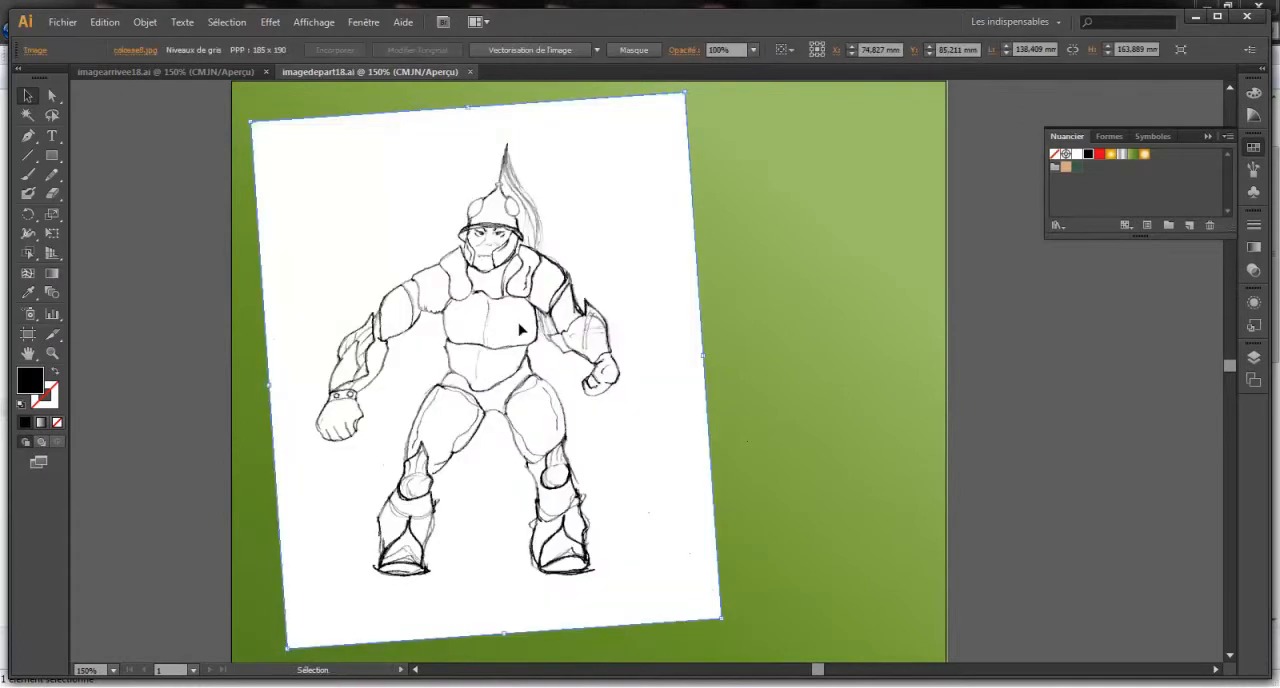
- Vectorize the warrior sketch with the Silhouettes tracing preset and expand the result into paths
{"action": "left_click", "coordinate": [597, 50]}
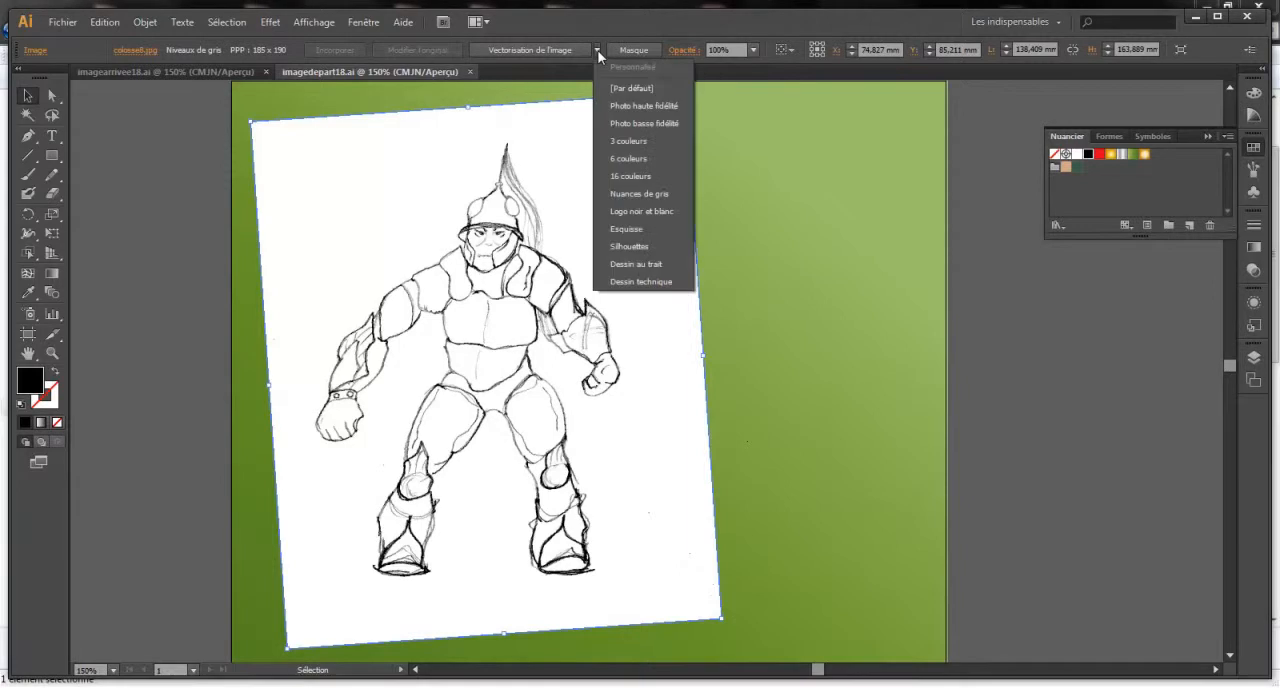
{"action": "left_click", "coordinate": [633, 246]}
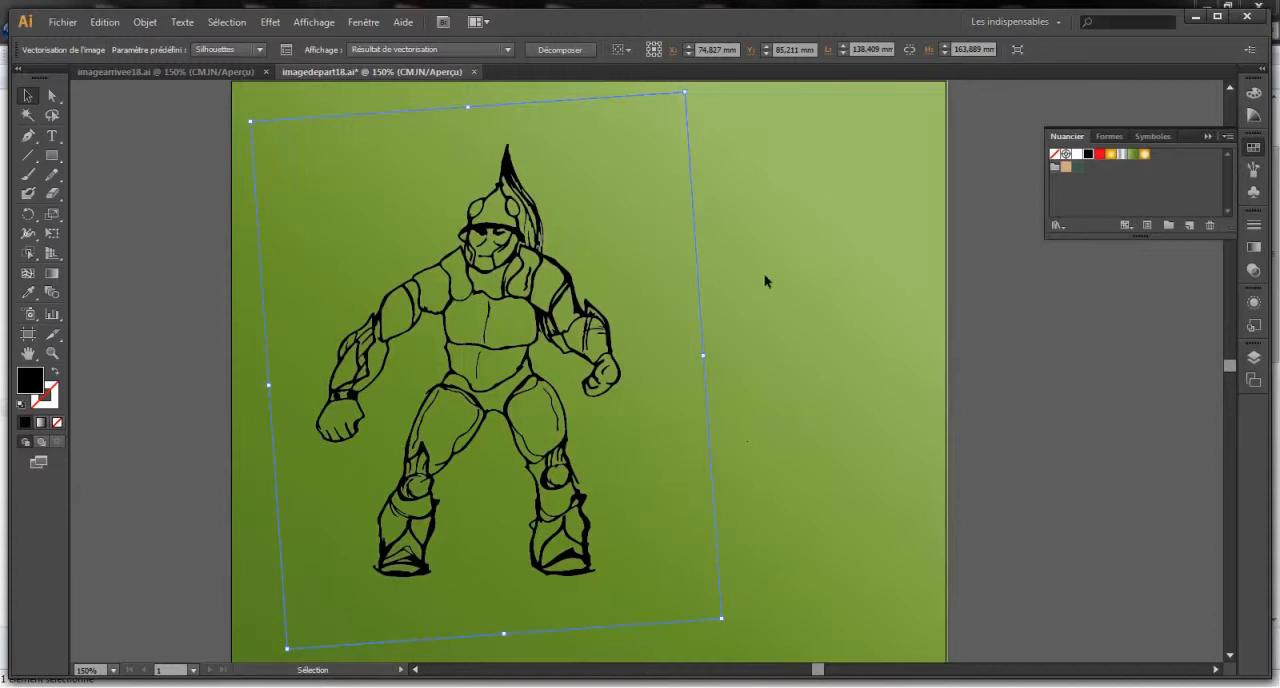
{"action": "left_click", "coordinate": [573, 52]}
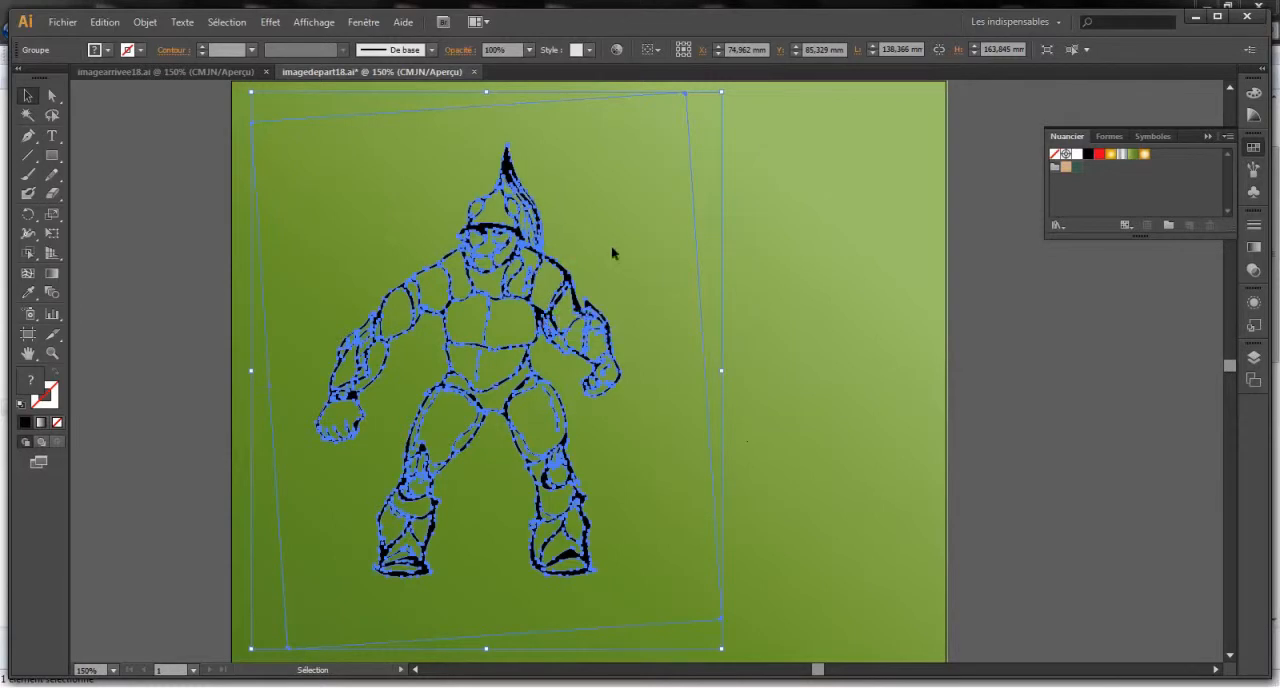
- Convert the expanded warrior line art into a Live Paint group
{"action": "left_click", "coordinate": [145, 22]}
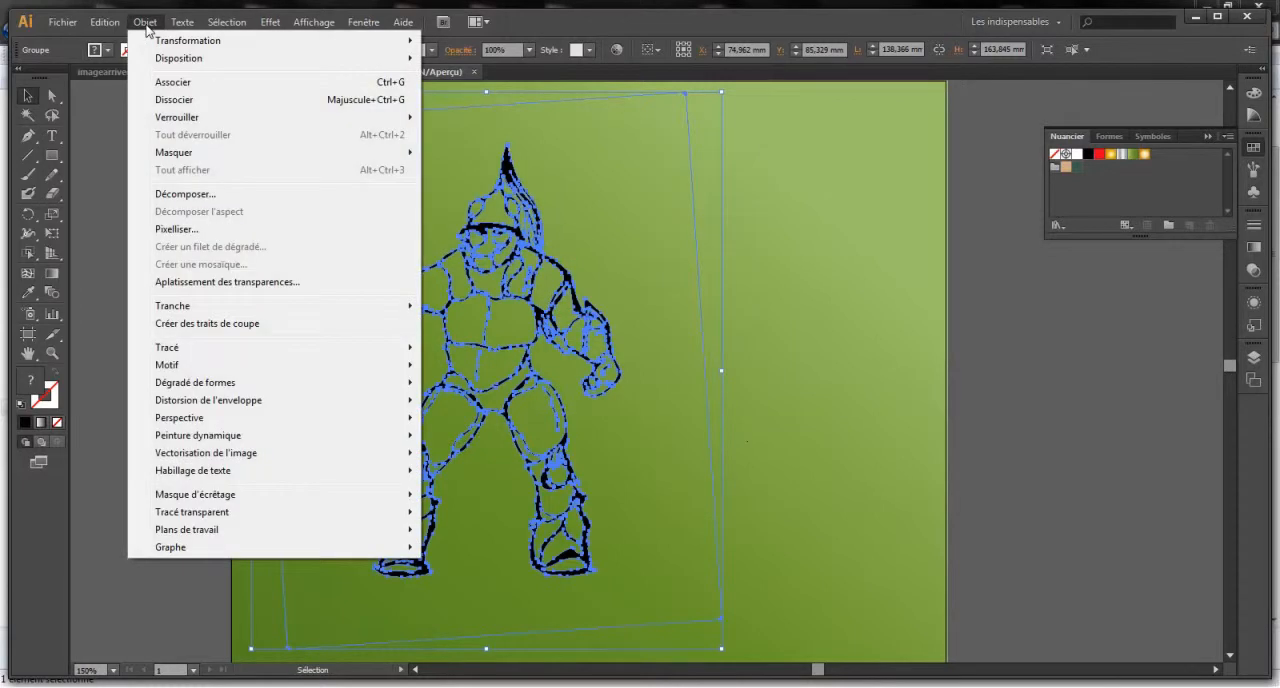
{"action": "mouse_move", "coordinate": [267, 440]}
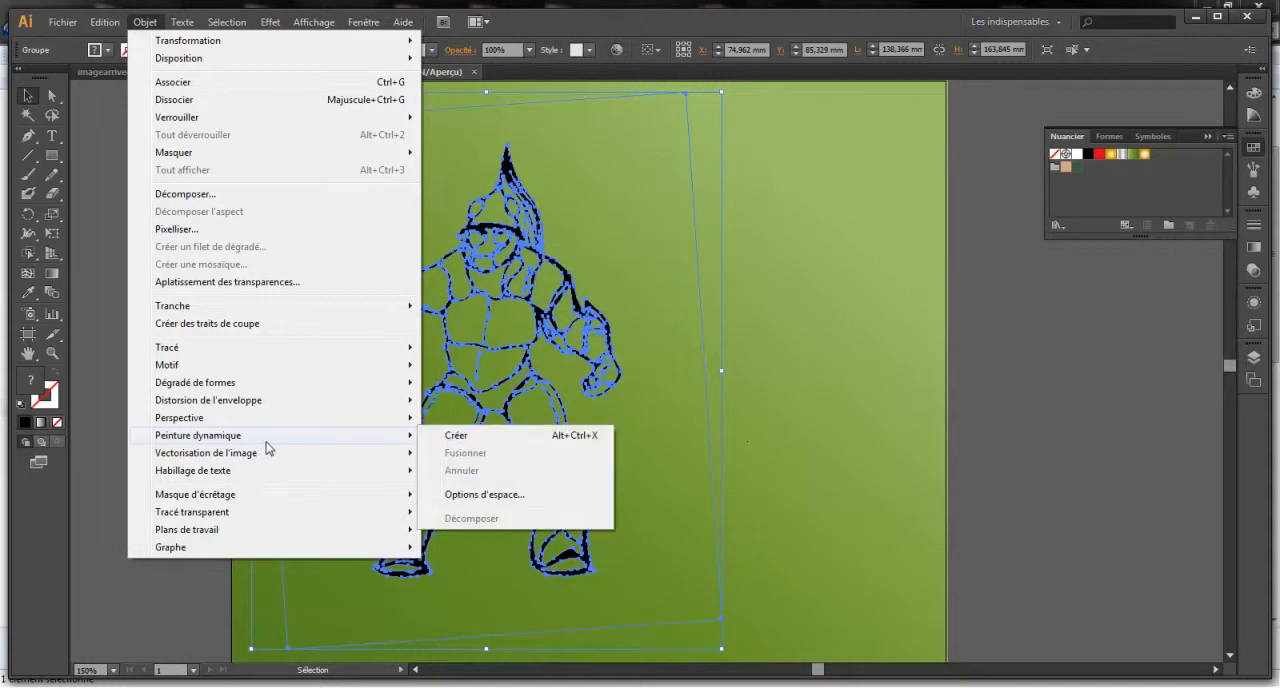
{"action": "left_click", "coordinate": [456, 436]}
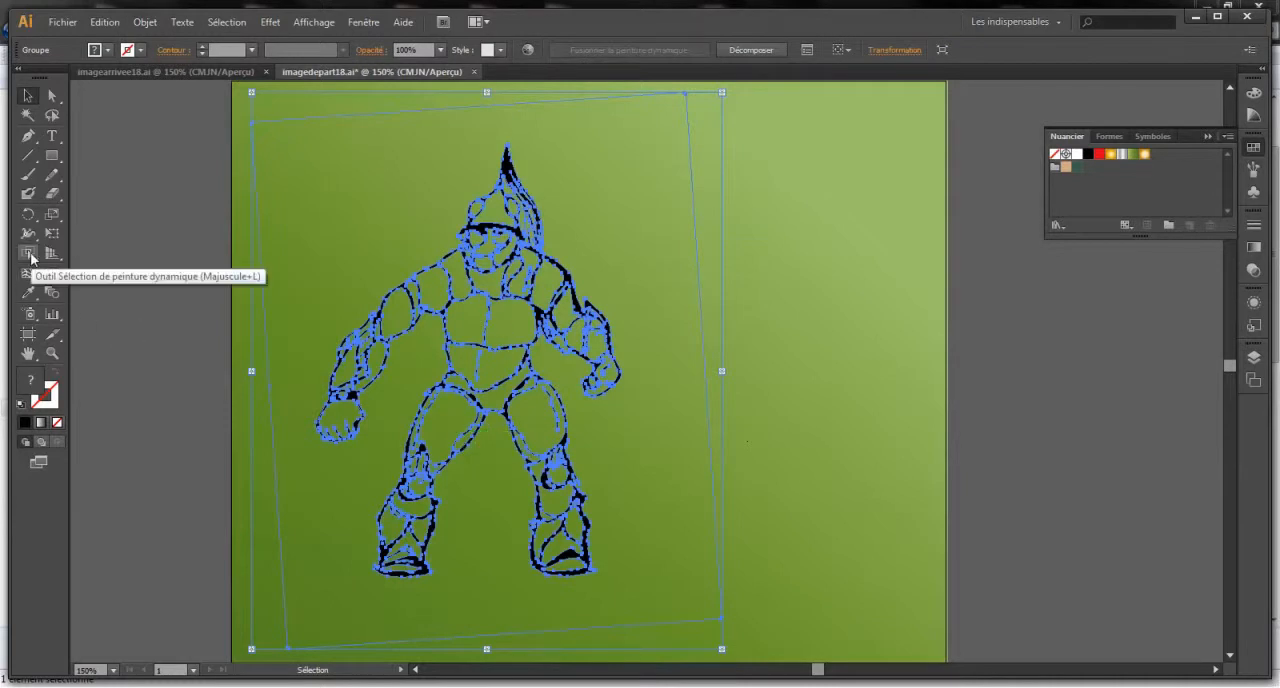
- Select the warrior's abdomen area with the Live Paint Selection tool and fill it with the green gradient swatch
{"action": "left_click", "coordinate": [29, 255]}
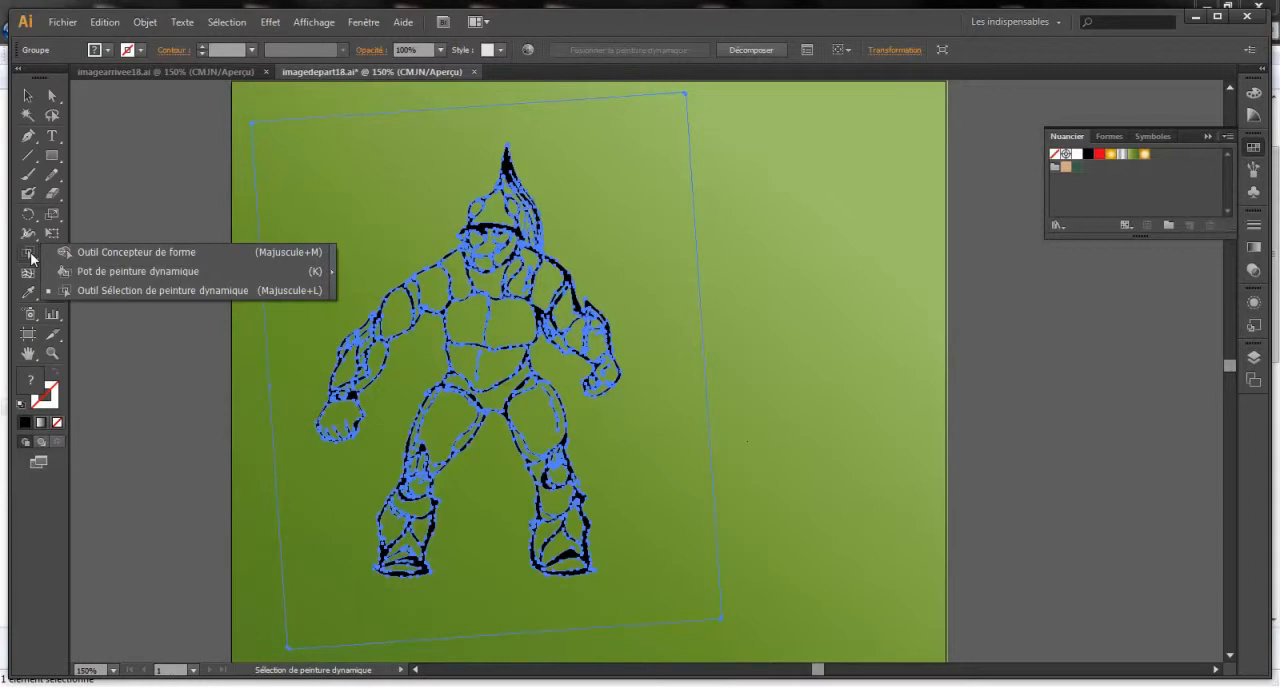
{"action": "left_click", "coordinate": [149, 287]}
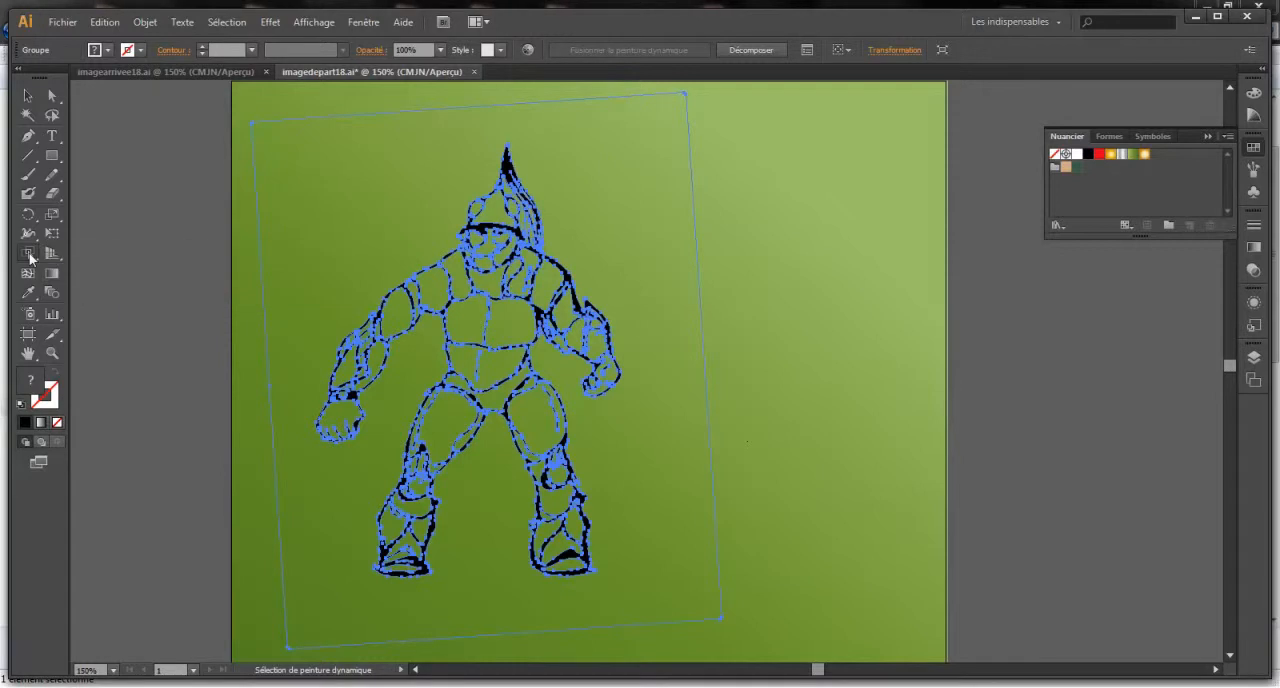
{"action": "left_click", "coordinate": [30, 258]}
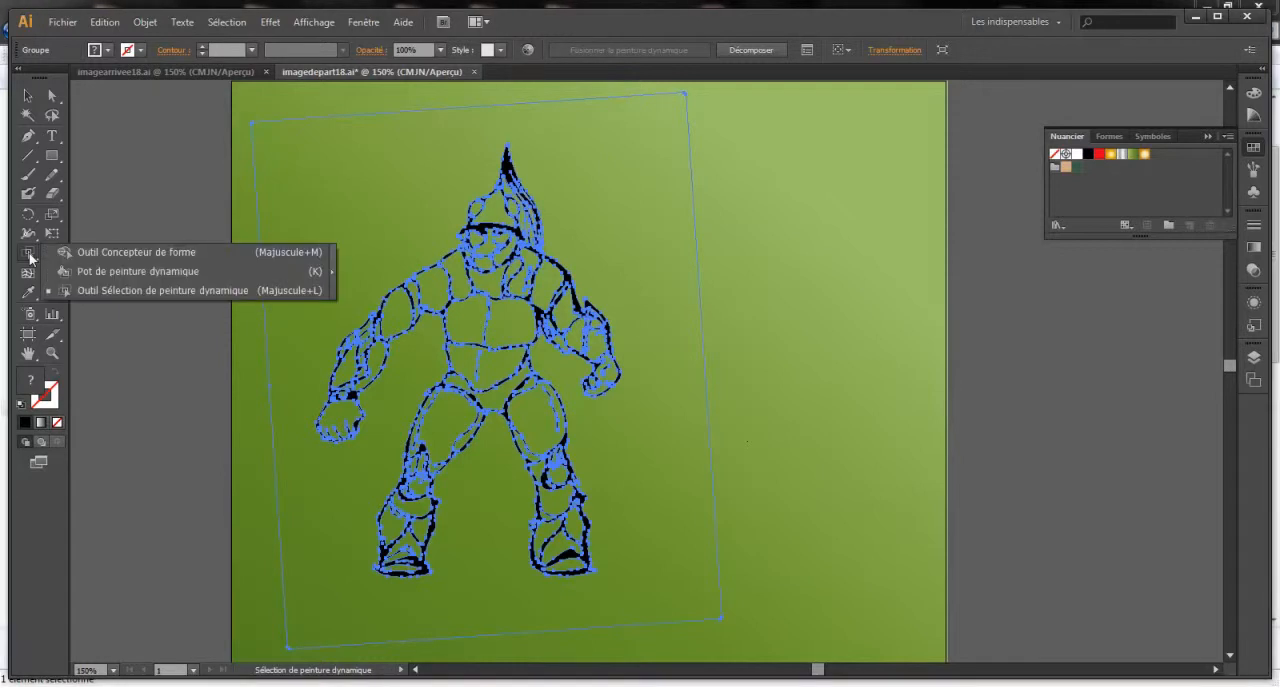
{"action": "left_click", "coordinate": [143, 290]}
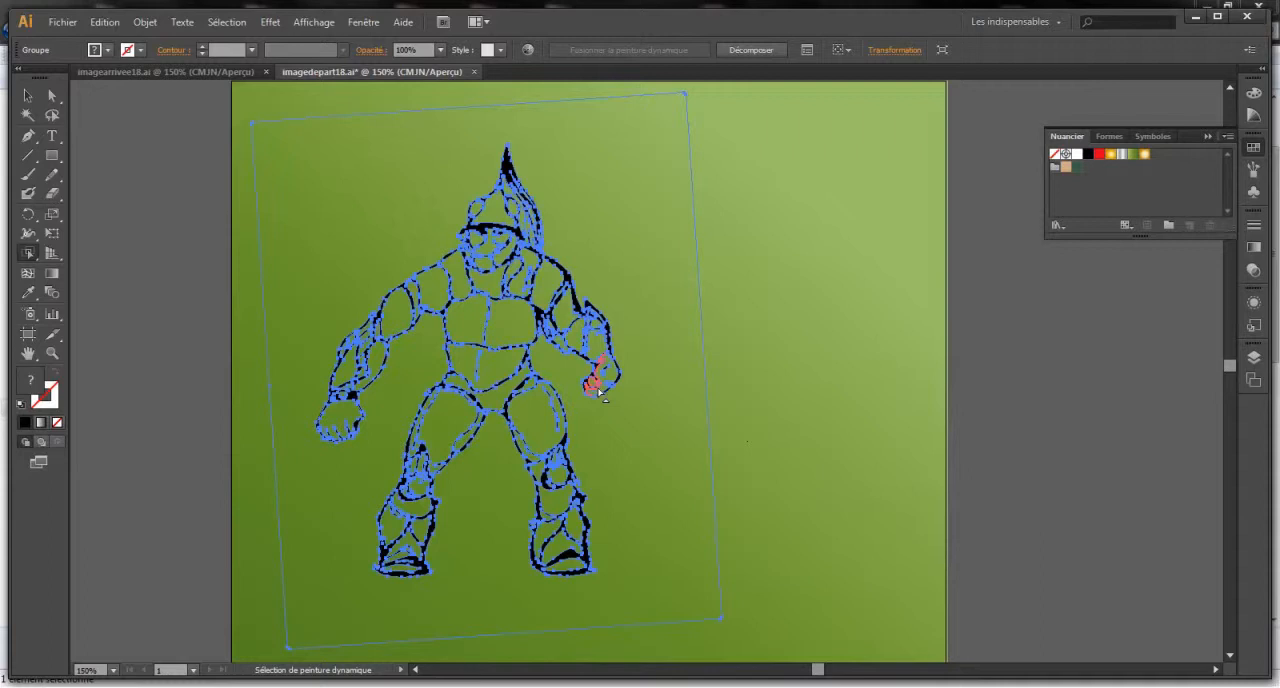
{"action": "left_click", "coordinate": [503, 368]}
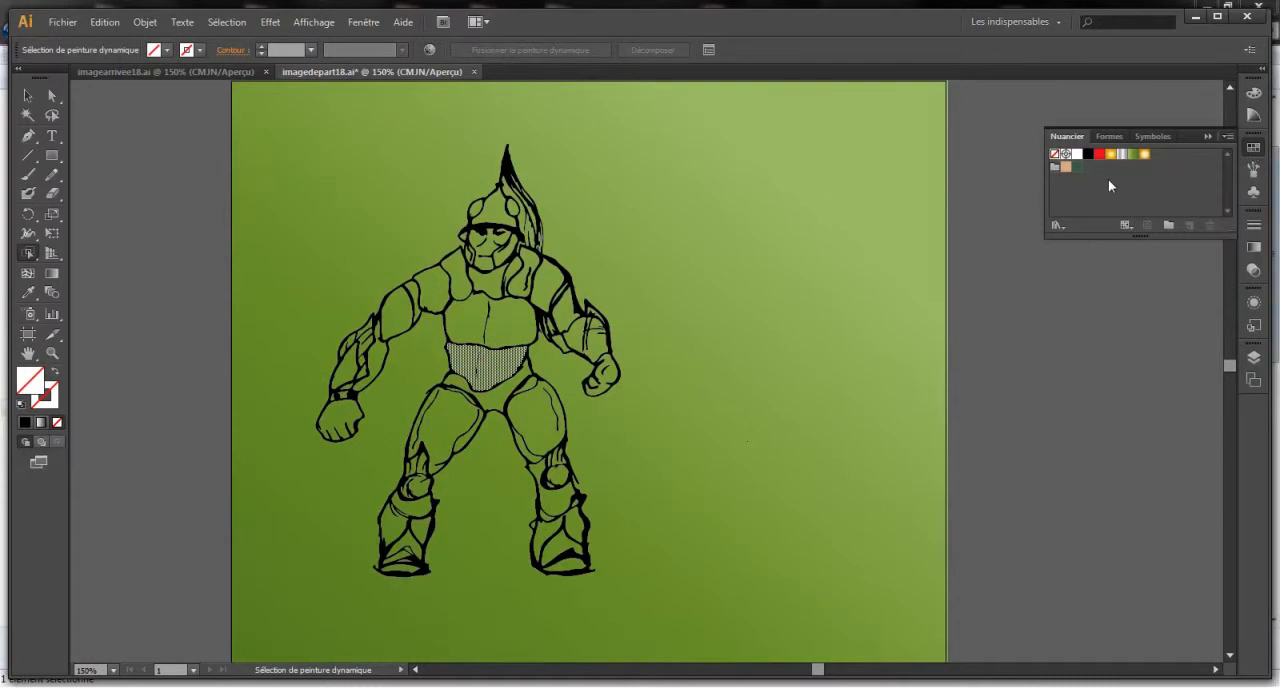
{"action": "left_click", "coordinate": [1134, 155]}
{"action": "left_click", "coordinate": [1134, 156]}
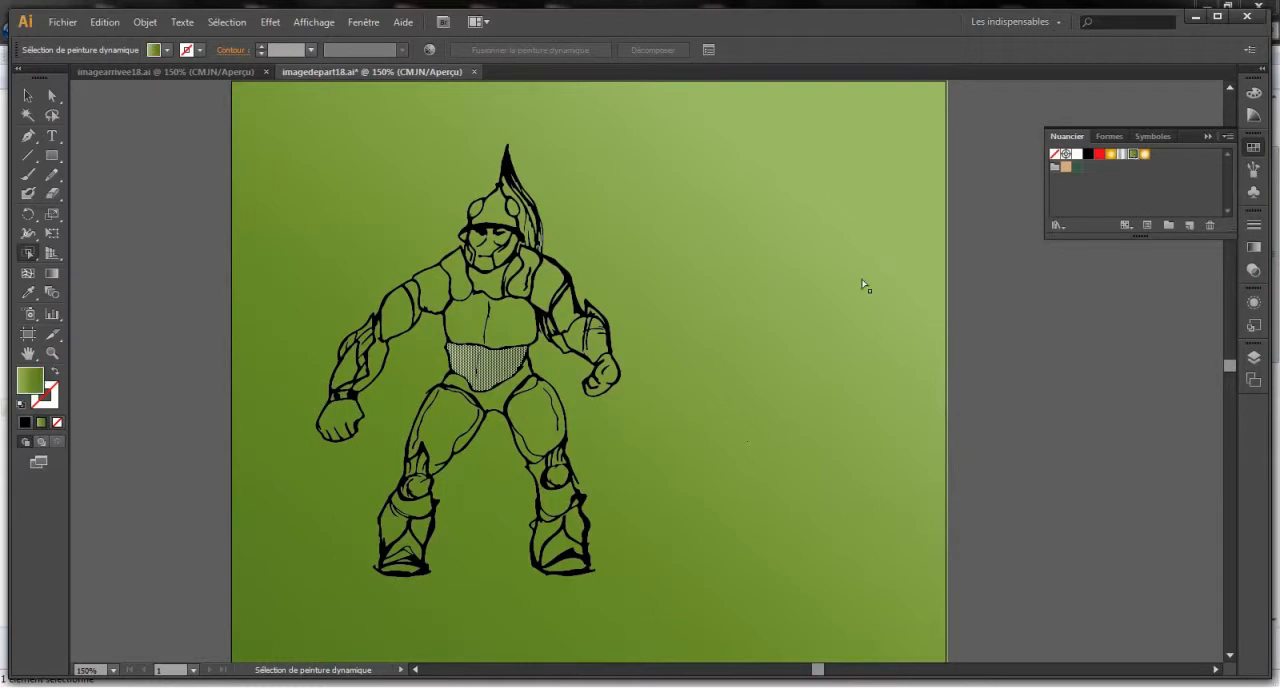
{"action": "left_click", "coordinate": [490, 366]}
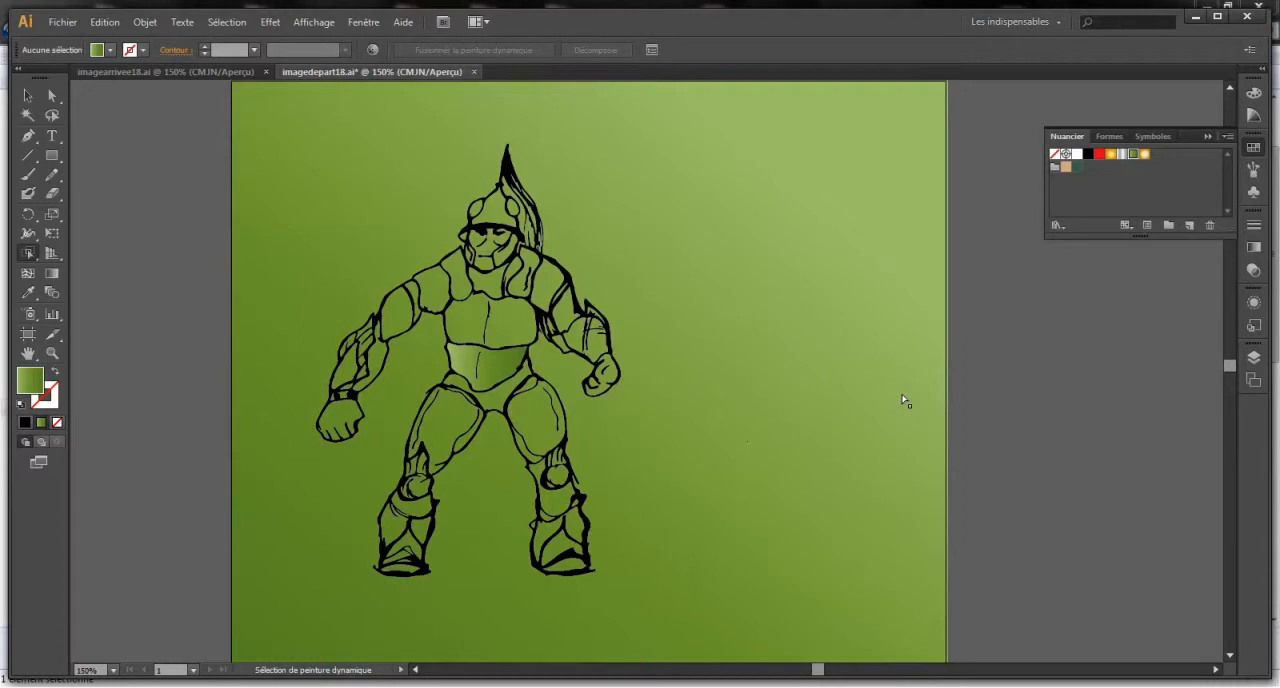
- Fill both of the warrior's thigh areas with the Argent gradient swatch
{"action": "left_click", "coordinate": [543, 420]}
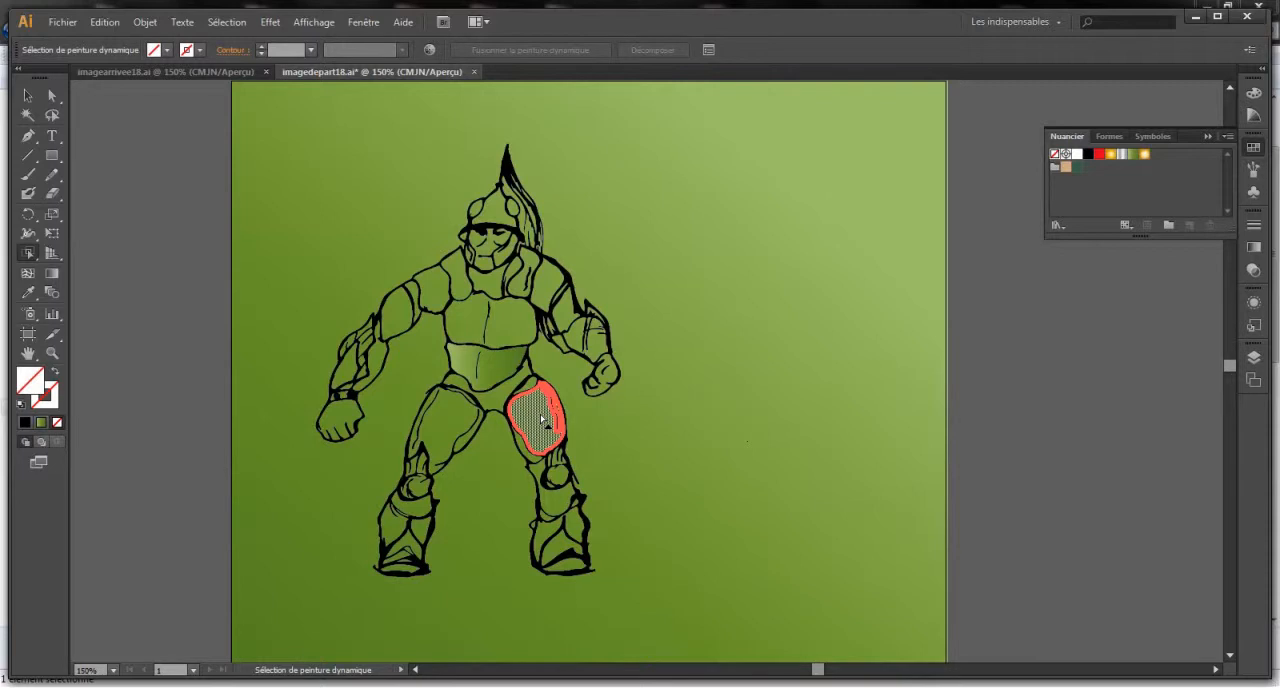
{"action": "left_click", "coordinate": [1121, 155]}
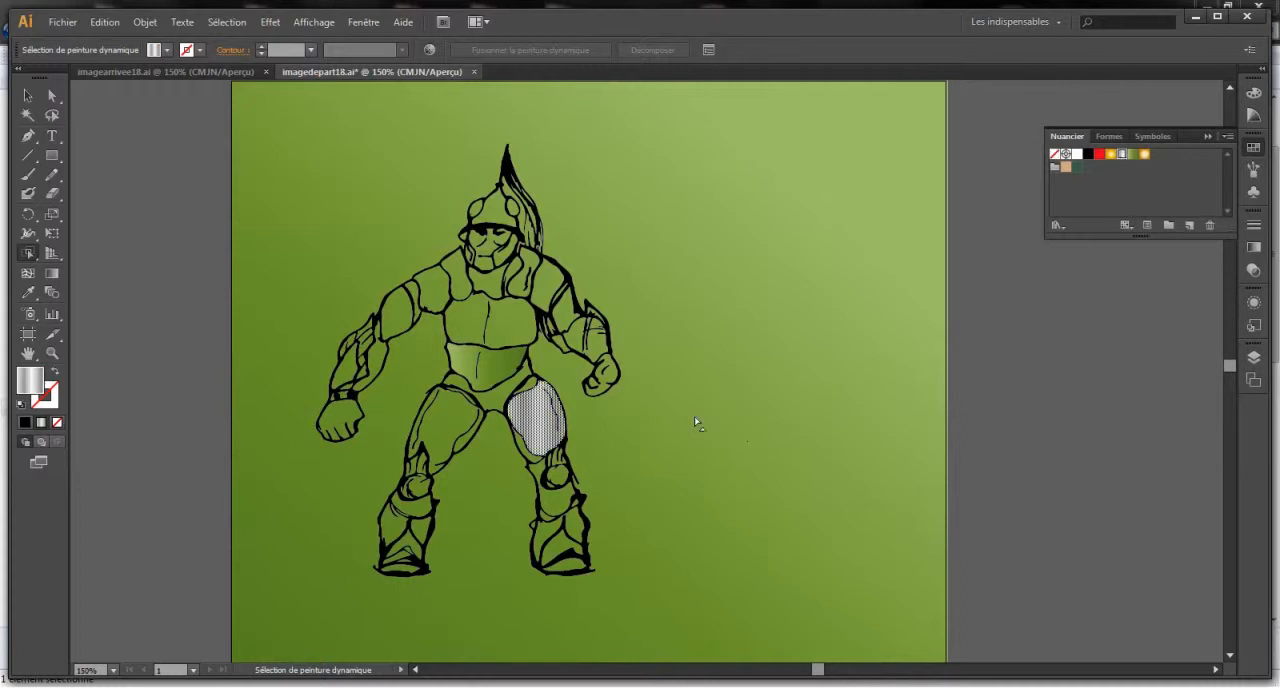
{"action": "left_click", "coordinate": [450, 425]}
{"action": "left_click", "coordinate": [1122, 155]}
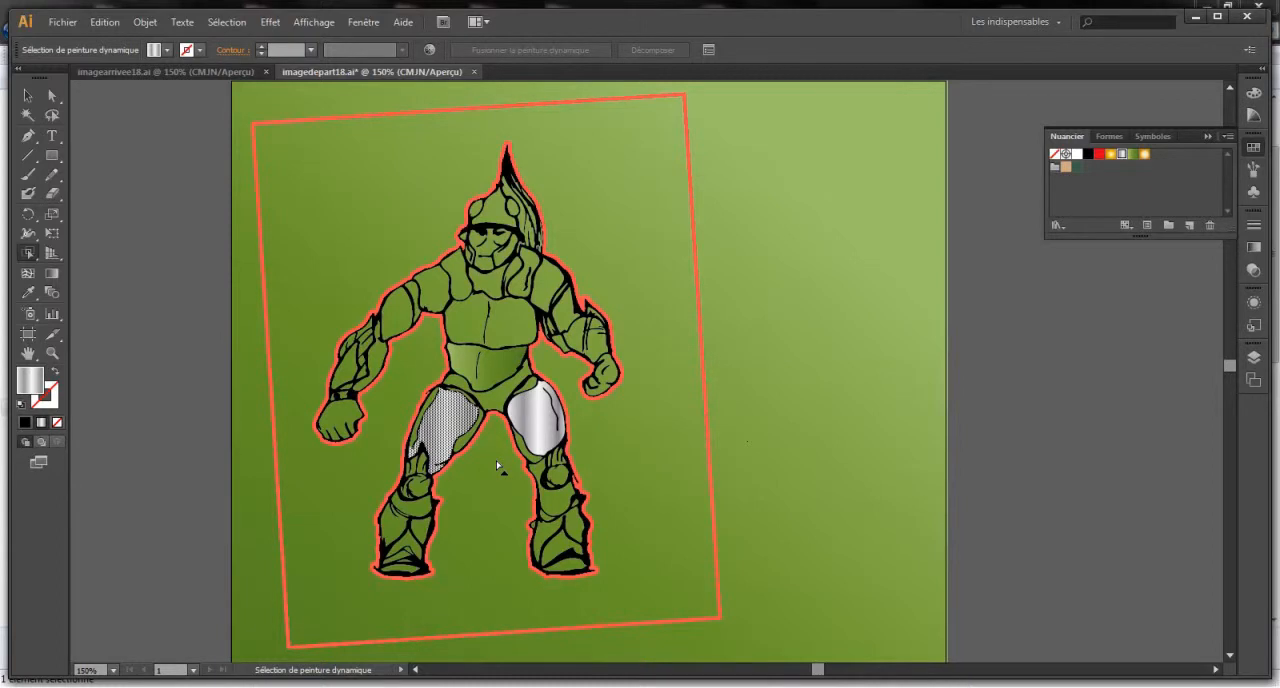
- Try to colour the outer edge of the warrior's bent arm, from shoulder to fist, red
{"action": "left_click", "coordinate": [575, 288]}
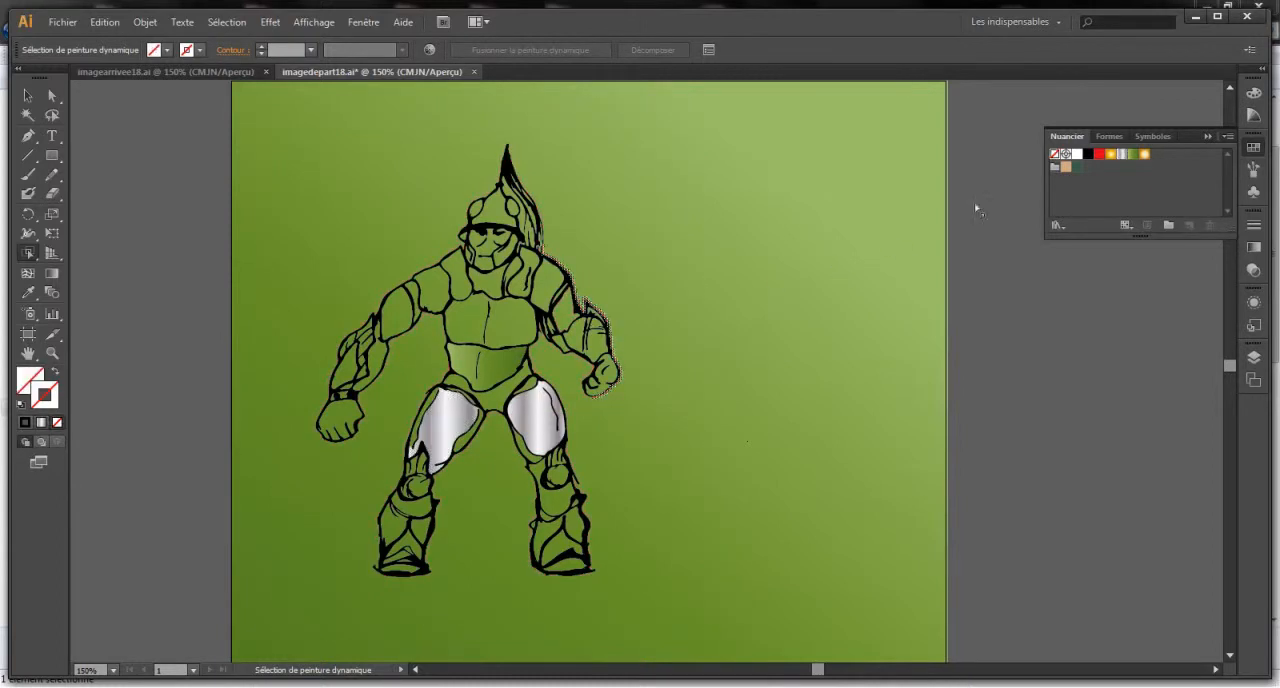
{"action": "left_click", "coordinate": [1099, 153]}
{"action": "left_click", "coordinate": [843, 279]}
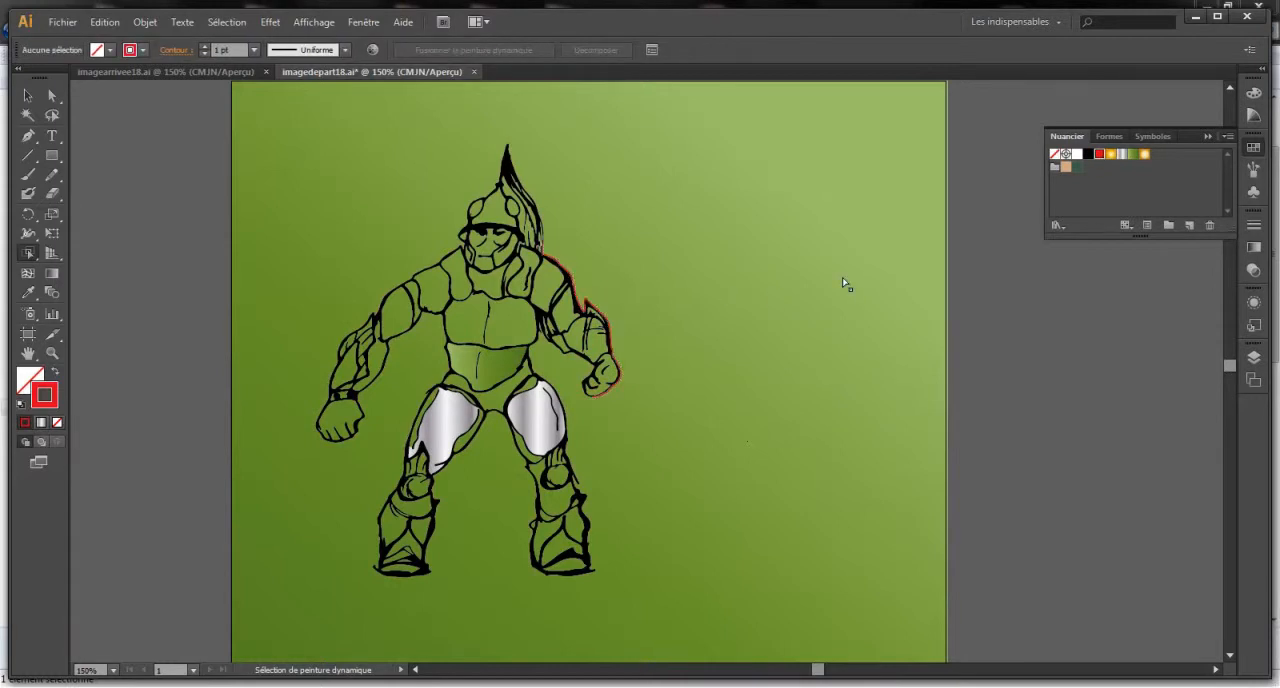
{"action": "key", "text": "ctrl+z"}
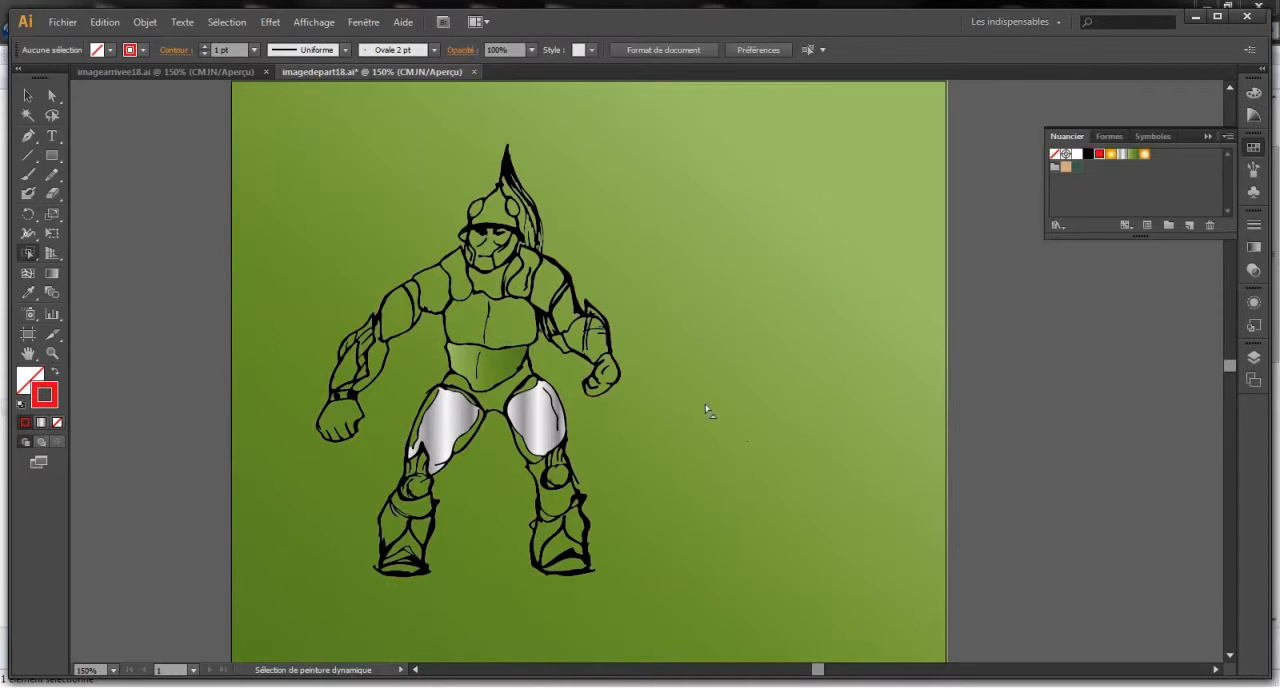
- Fill both halves of the warrior's chest plate with the Argent gradient swatch
{"action": "left_click", "coordinate": [512, 326]}
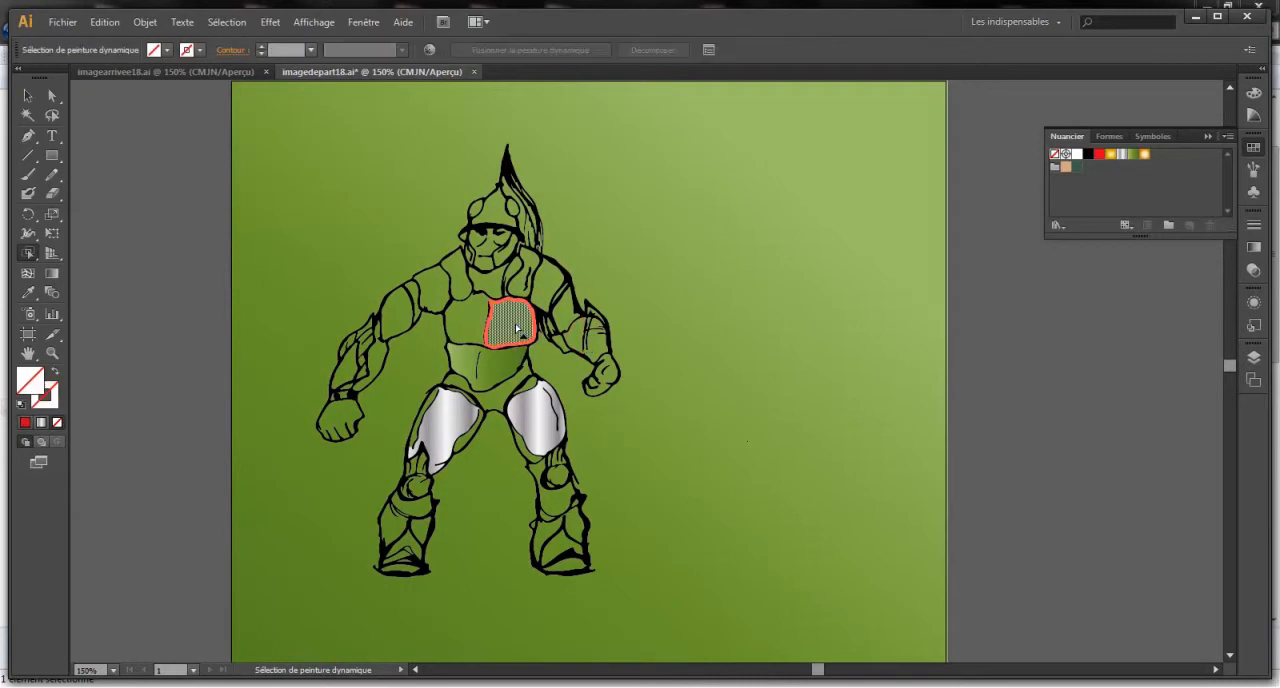
{"action": "left_click", "coordinate": [1121, 154]}
{"action": "left_click", "coordinate": [465, 320]}
{"action": "left_click", "coordinate": [1127, 157]}
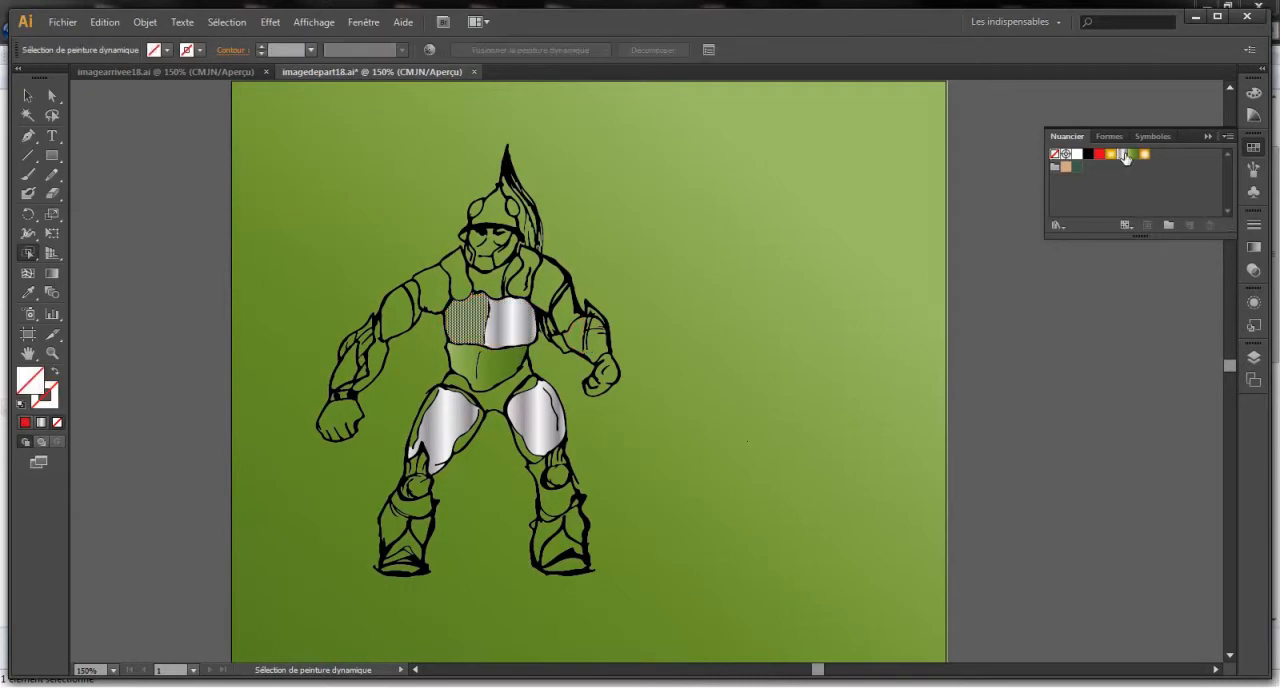
{"action": "left_click", "coordinate": [754, 384]}
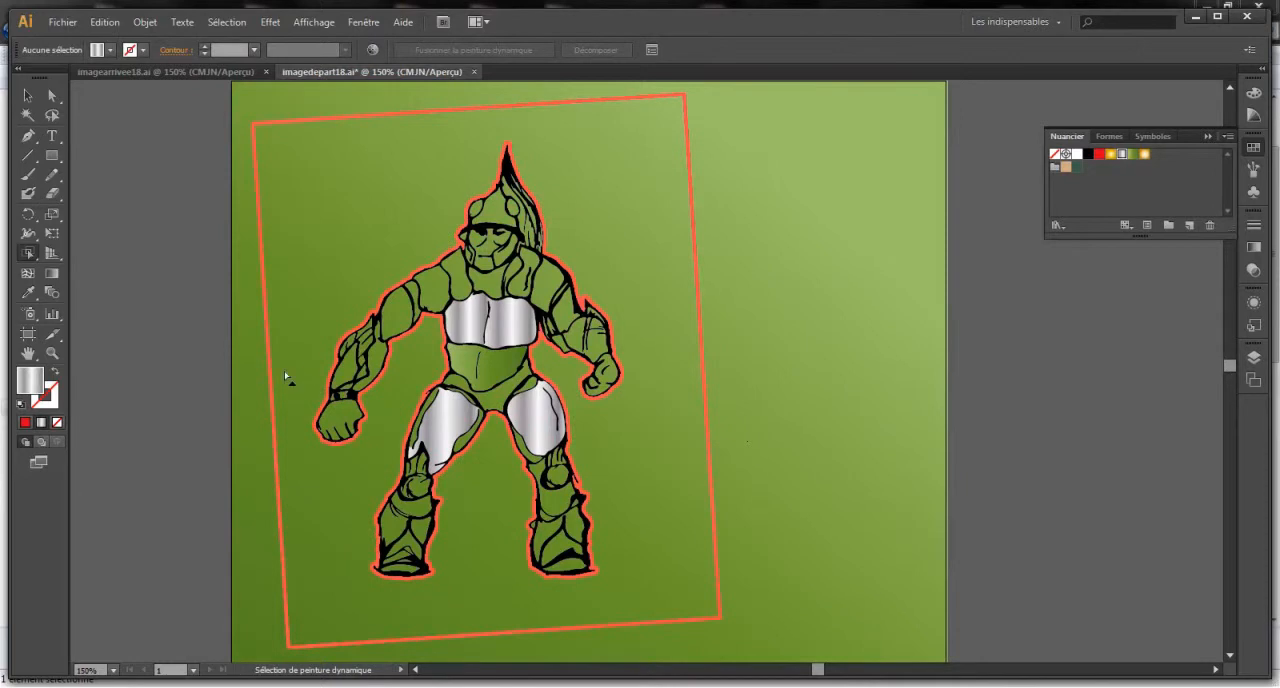
- Fill the area between the warrior's chin and chest with the Argent gradient using the Live Paint Bucket
{"action": "left_click", "coordinate": [29, 257]}
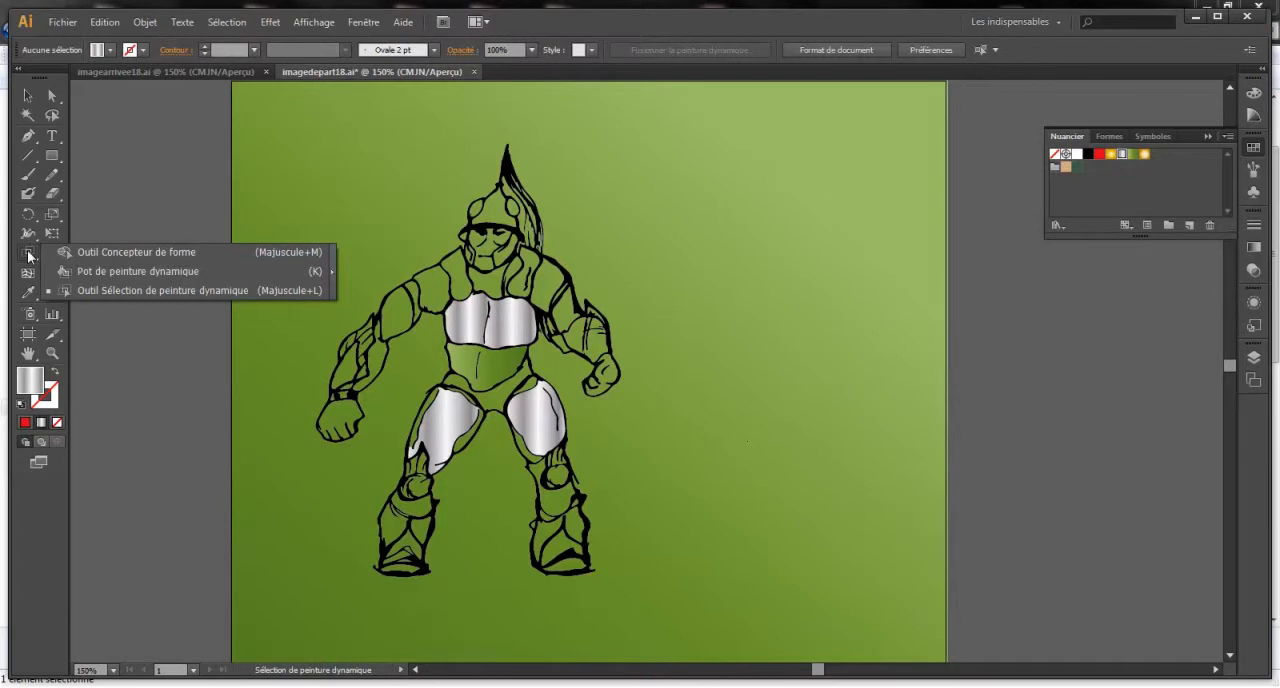
{"action": "left_click", "coordinate": [123, 271]}
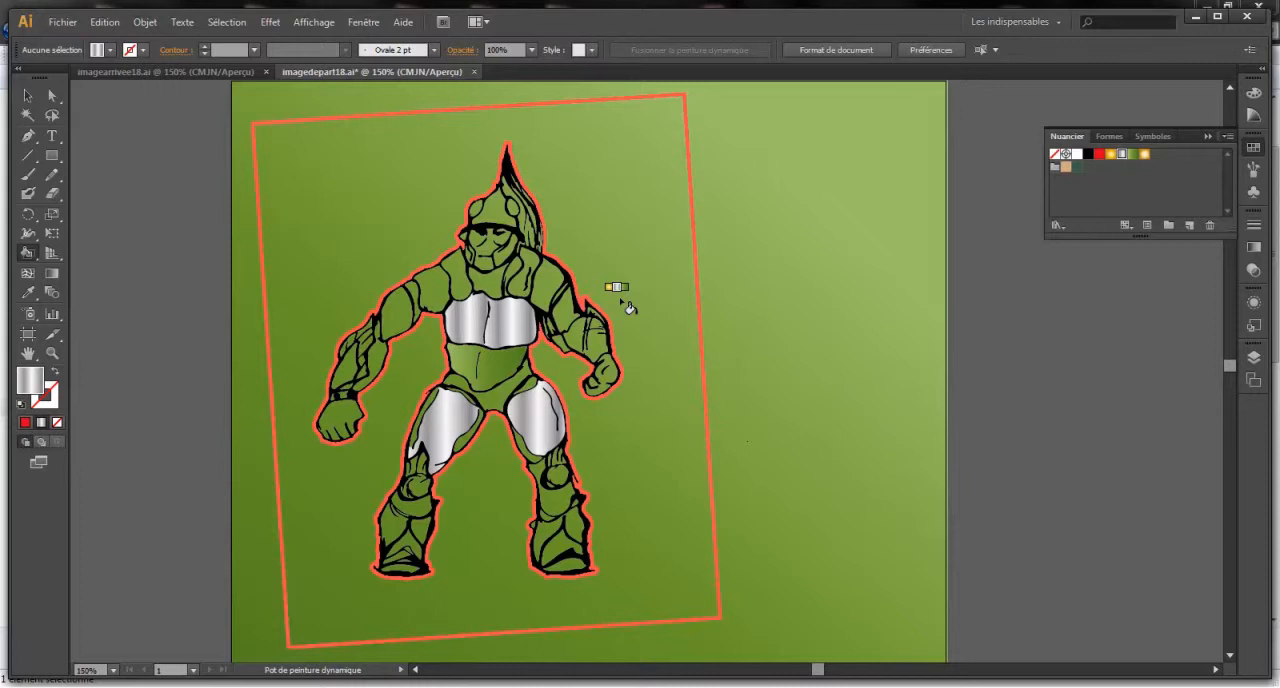
{"action": "left_click", "coordinate": [1066, 168]}
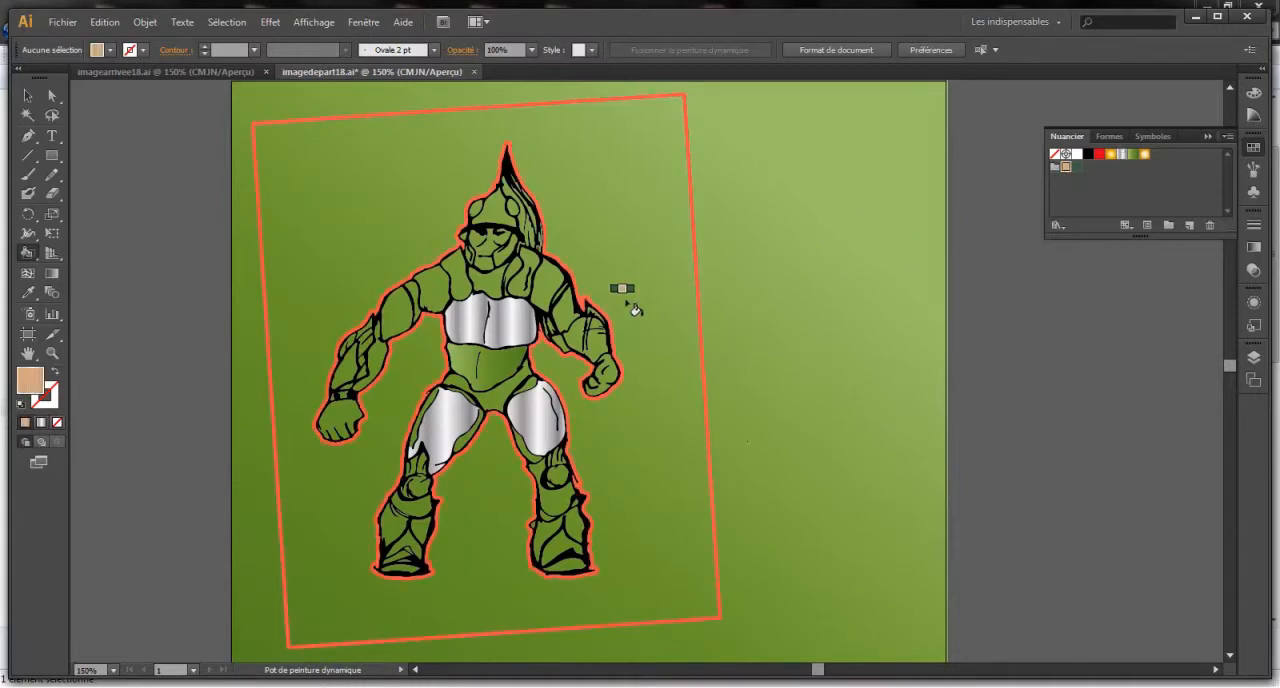
{"action": "left_click", "coordinate": [1098, 156]}
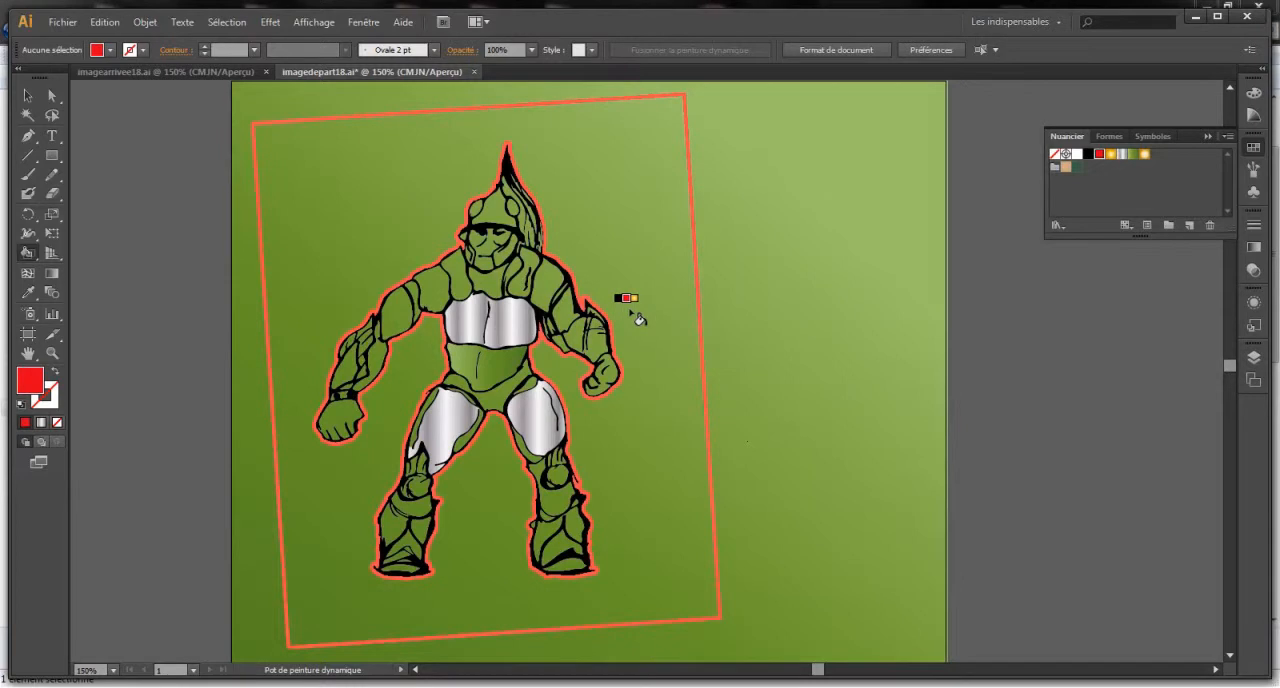
{"action": "key", "text": "Right"}
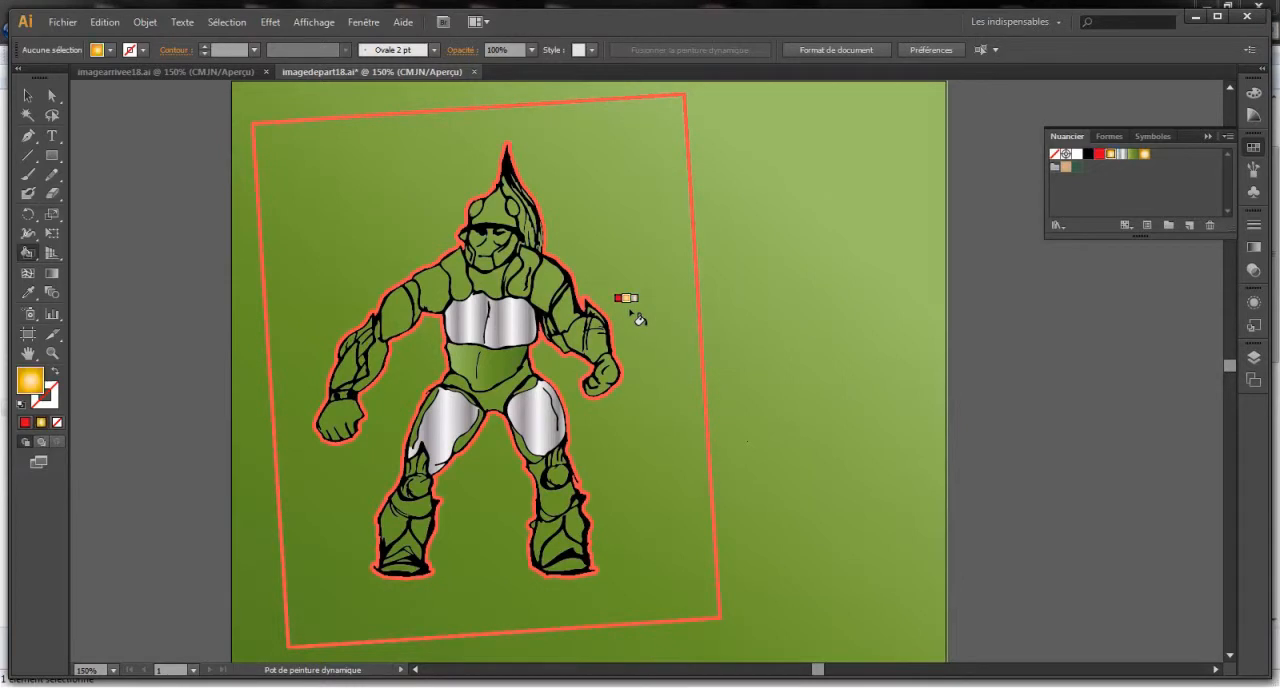
{"action": "key", "text": "Left"}
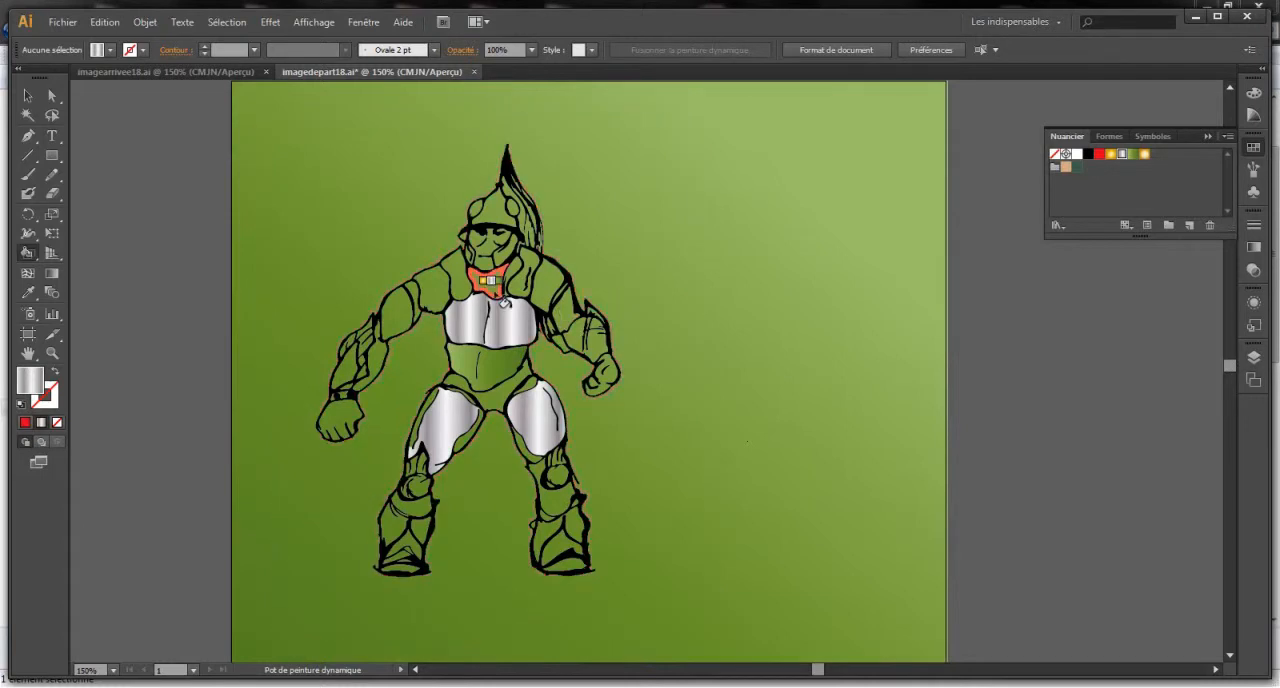
{"action": "left_click", "coordinate": [500, 298]}
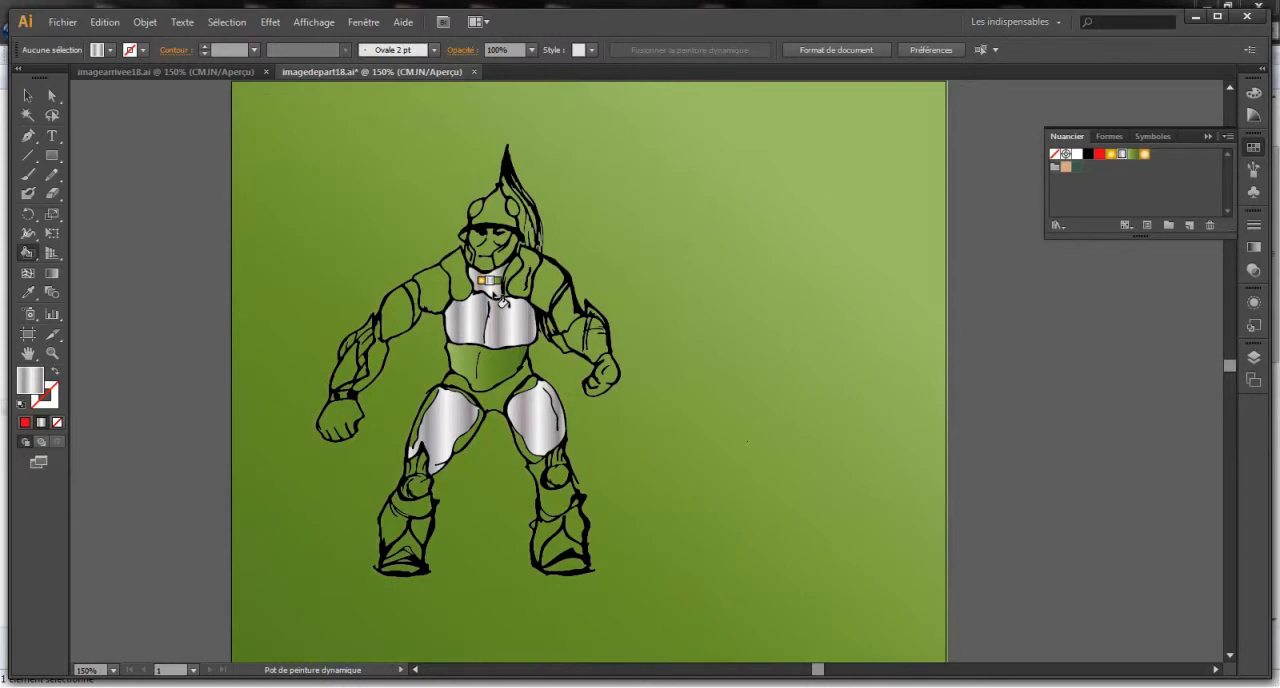
- Fill the area between the warrior's chin and chest with the red swatch using the Live Paint Bucket
{"action": "key", "text": "Right"}
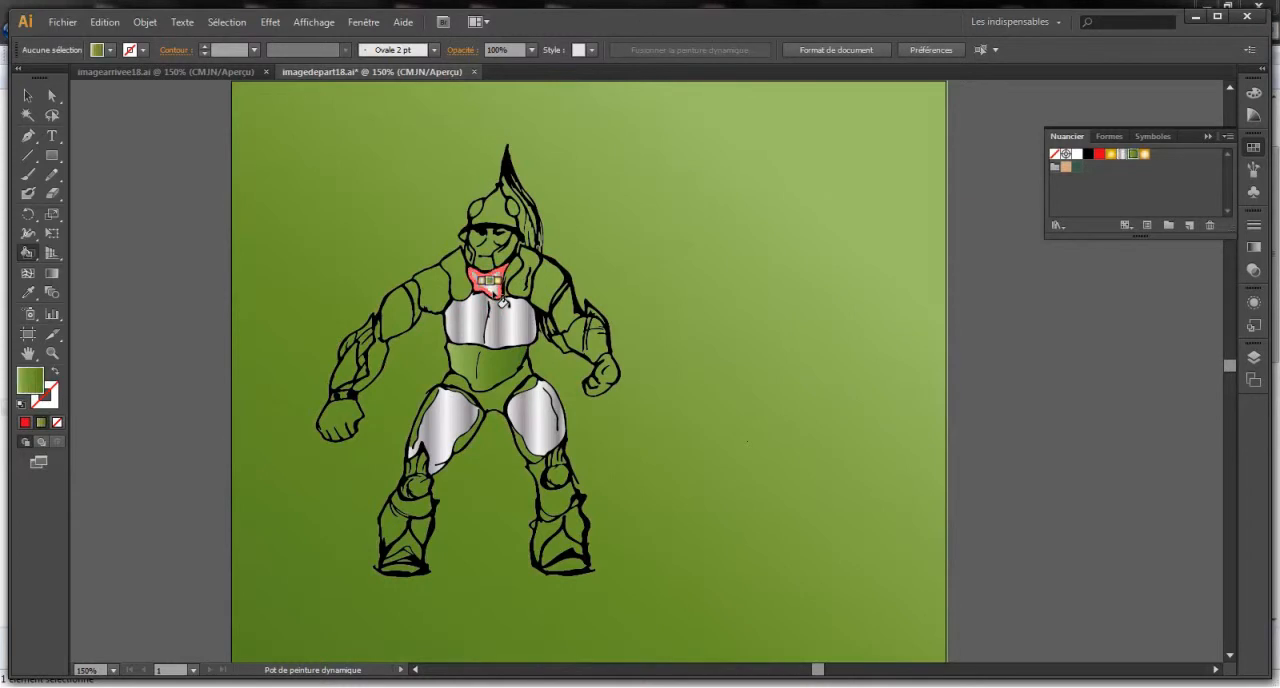
{"action": "key", "text": "Right"}
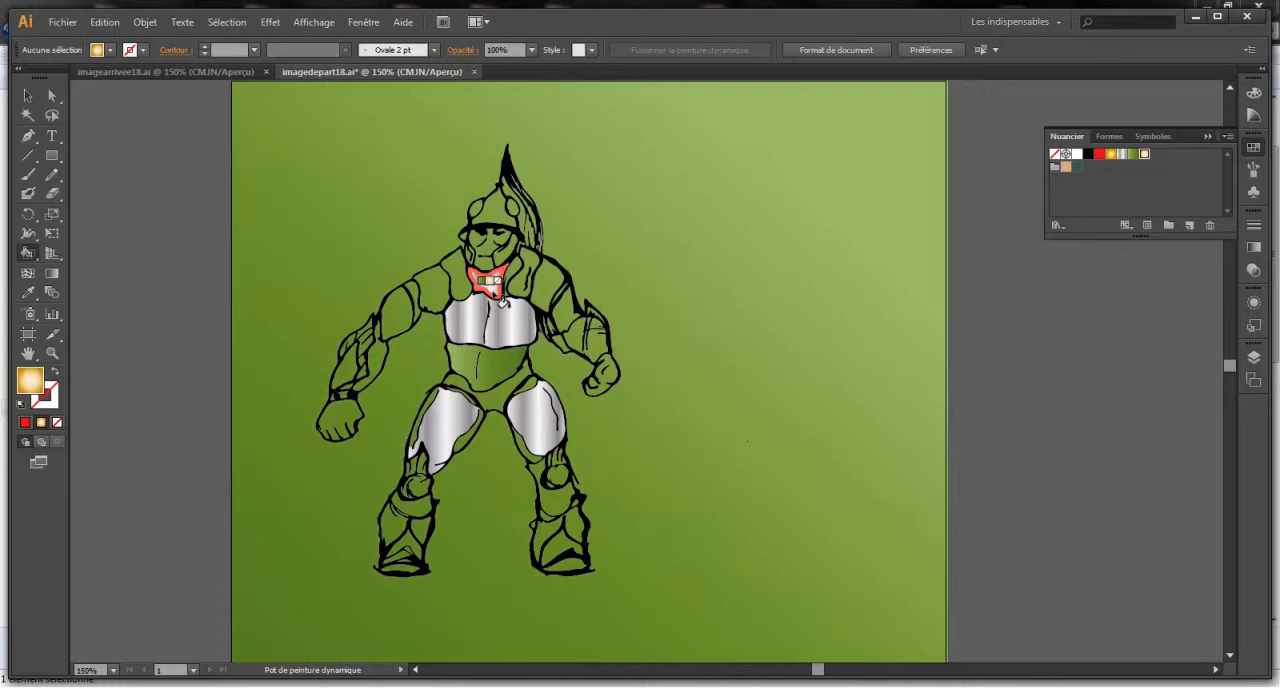
{"action": "key", "text": "Right"}
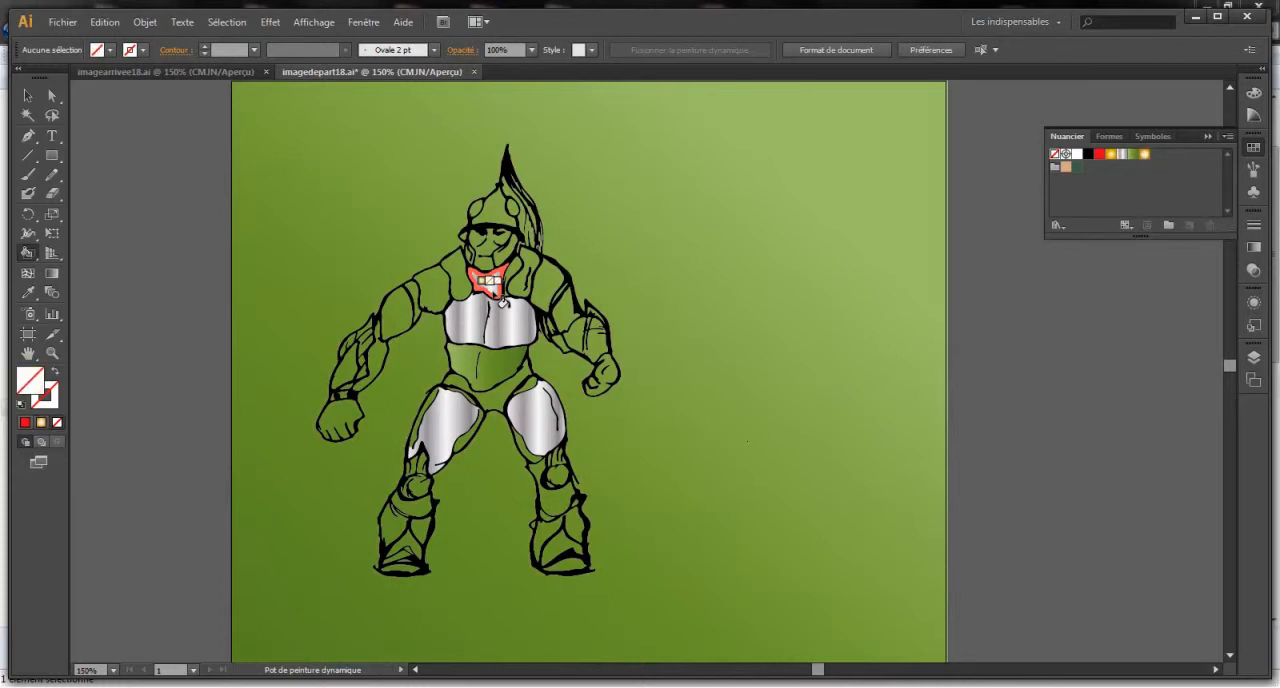
{"action": "key", "text": "Right"}
{"action": "key", "text": "Right"}
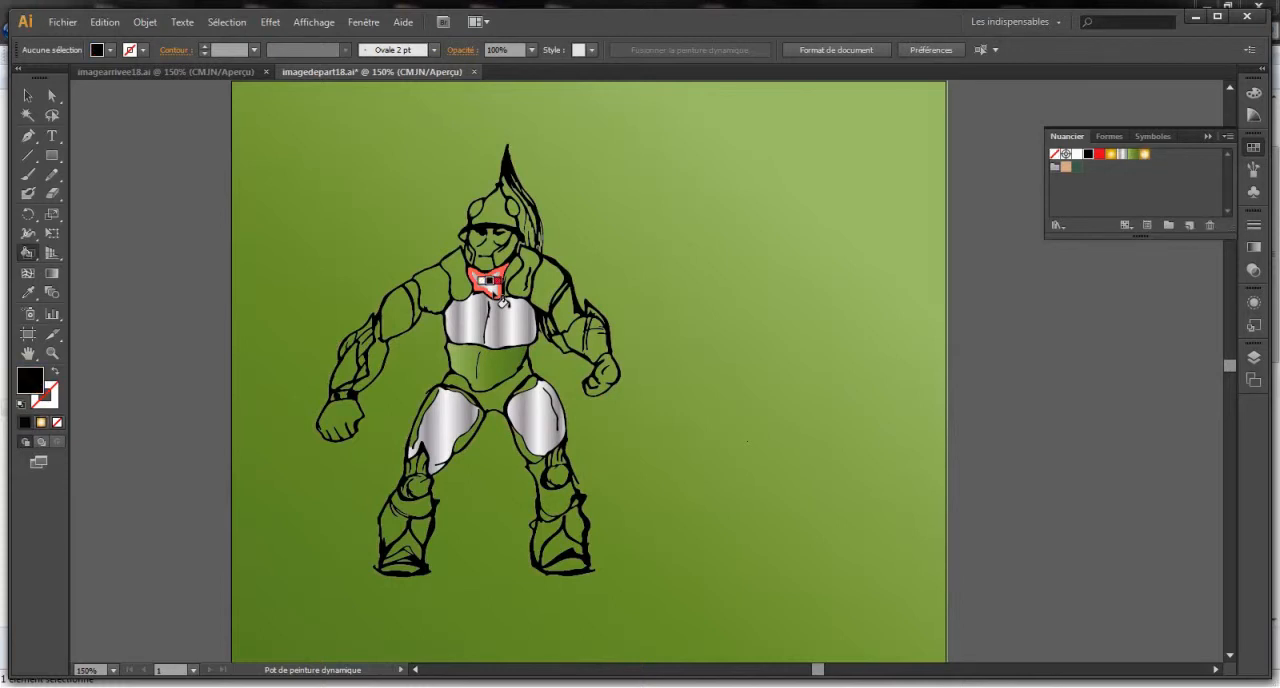
{"action": "key", "text": "Right"}
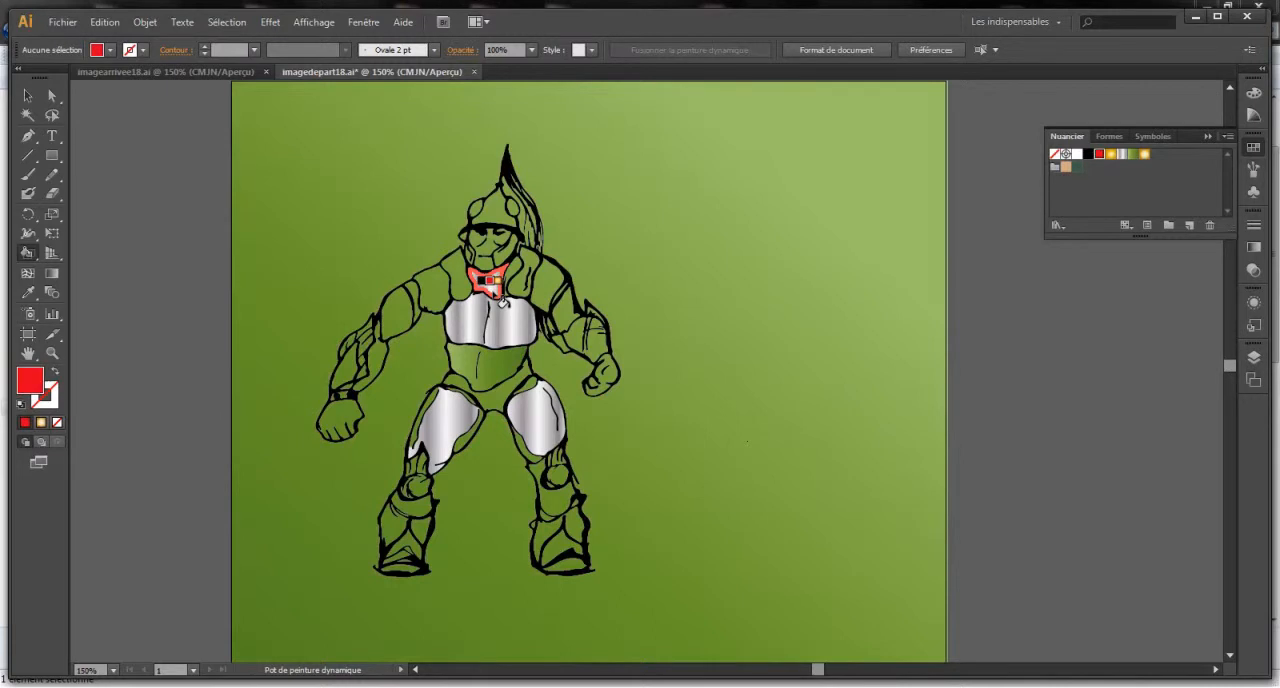
{"action": "left_click", "coordinate": [501, 301]}
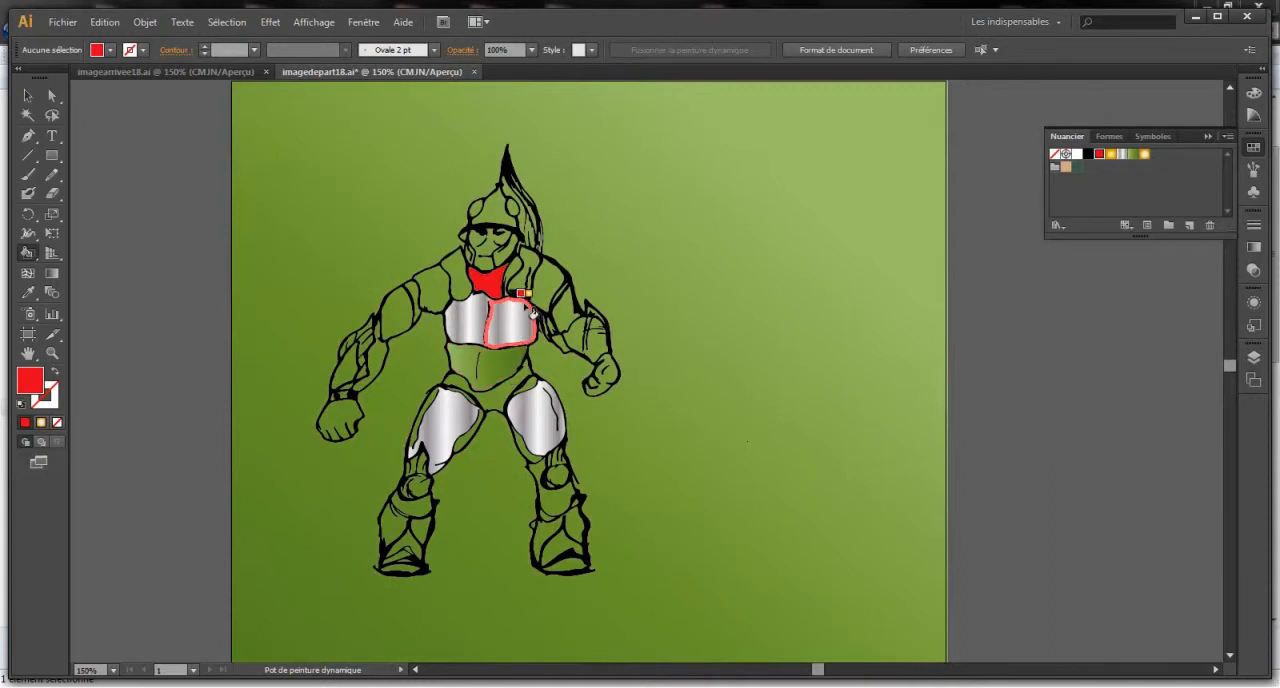
{"action": "key", "text": "Right"}
{"action": "key", "text": "Right"}
{"action": "key", "text": "Right"}
{"action": "key", "text": "Right"}
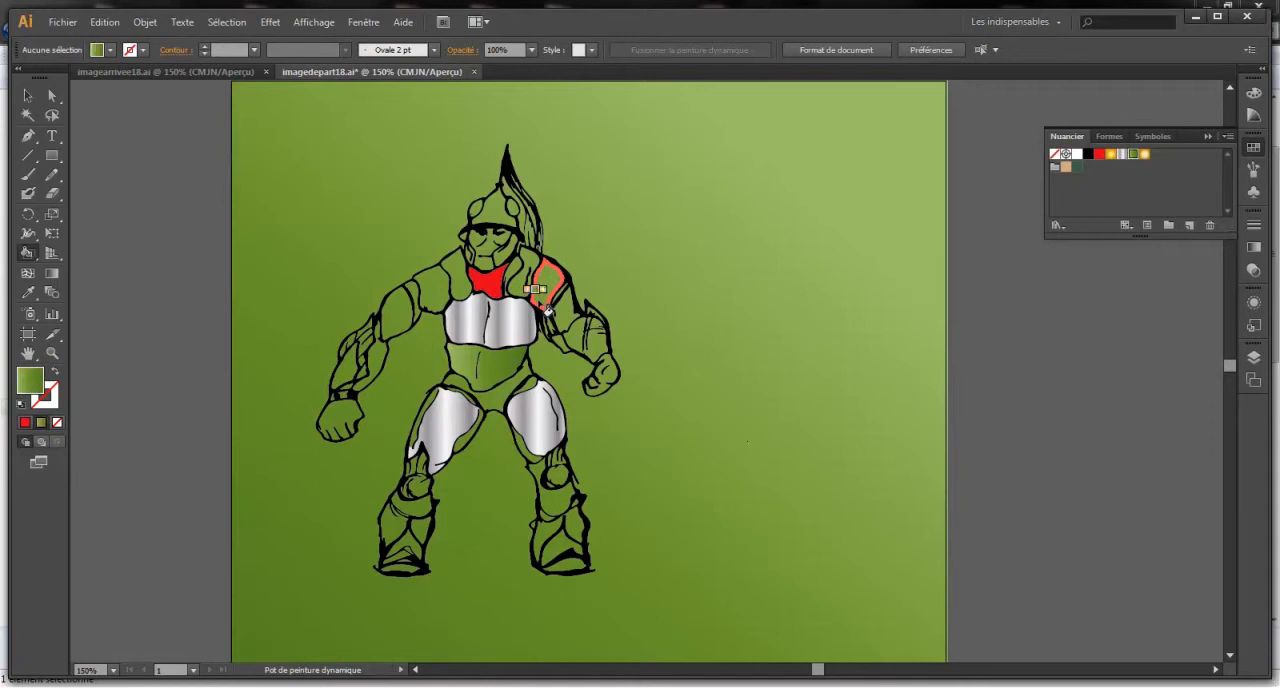
{"action": "key", "text": "Right"}
{"action": "key", "text": "Right"}
{"action": "key", "text": "Right"}
{"action": "key", "text": "Right"}
{"action": "key", "text": "Right"}
{"action": "key", "text": "Right"}
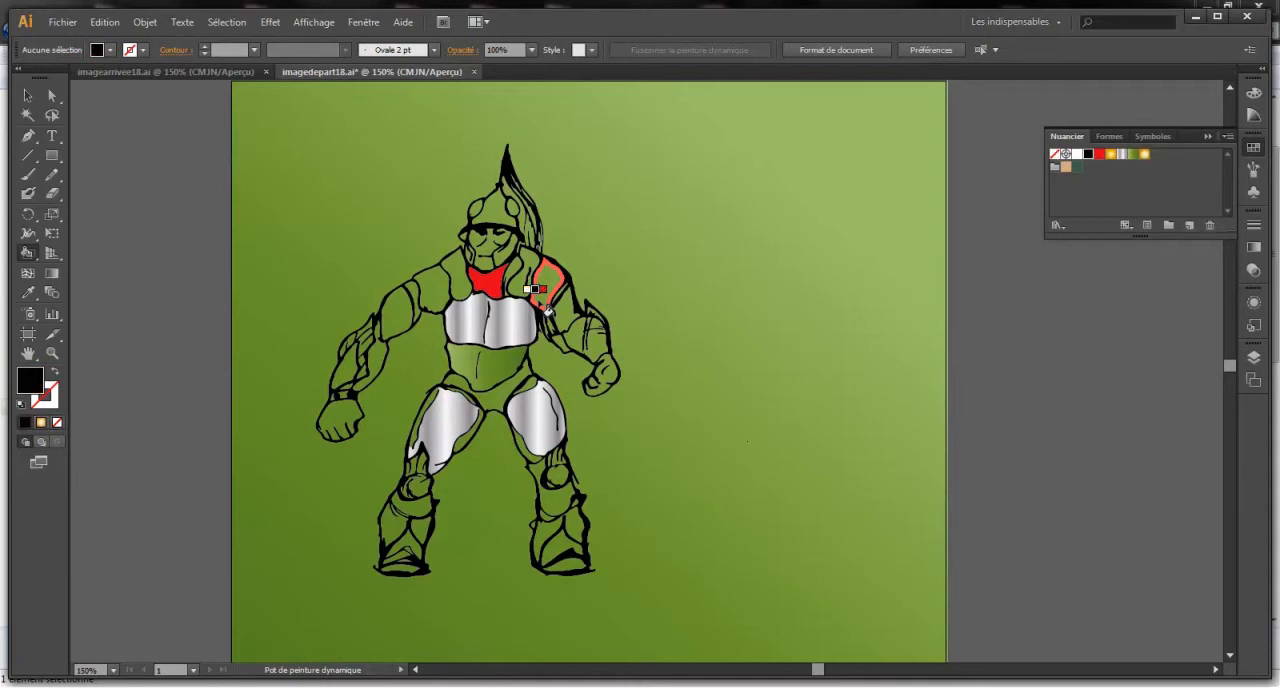
{"action": "key", "text": "Right"}
{"action": "key", "text": "Right"}
{"action": "key", "text": "Right"}
{"action": "key", "text": "Right"}
{"action": "key", "text": "Right"}
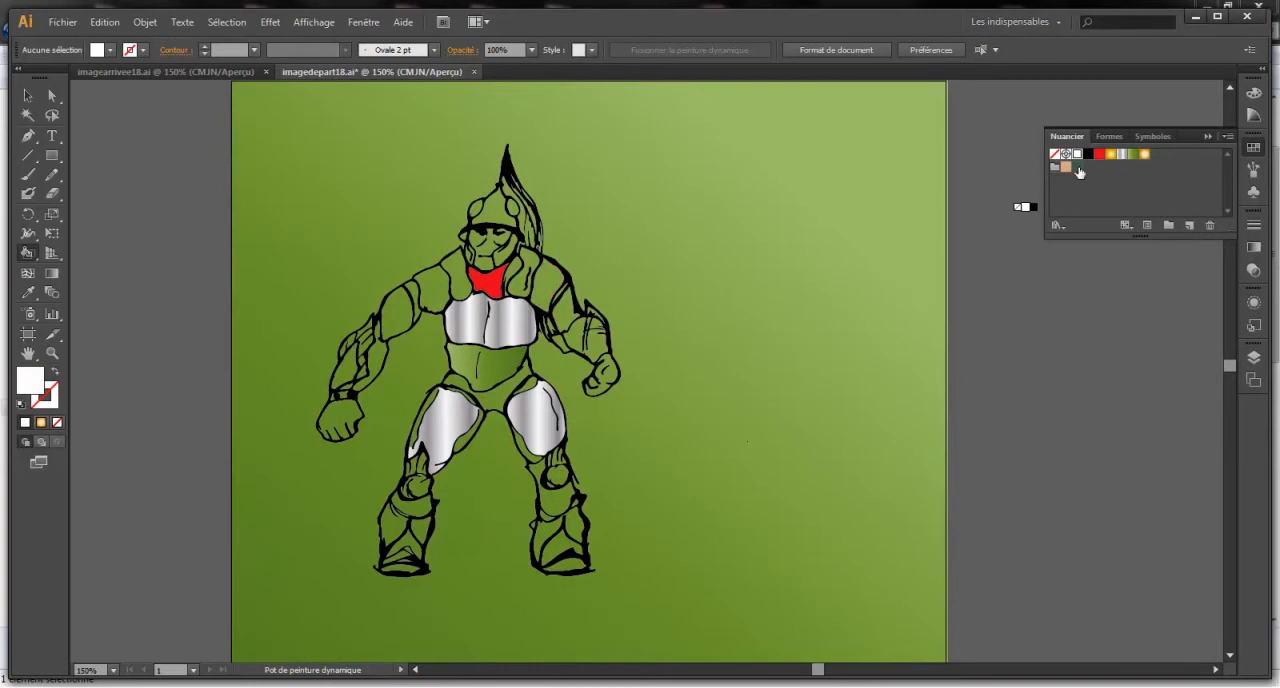
- Fill the warrior's neck area and the bands just below both knees with the dark green swatch
{"action": "left_click", "coordinate": [1078, 168]}
{"action": "left_click", "coordinate": [493, 290]}
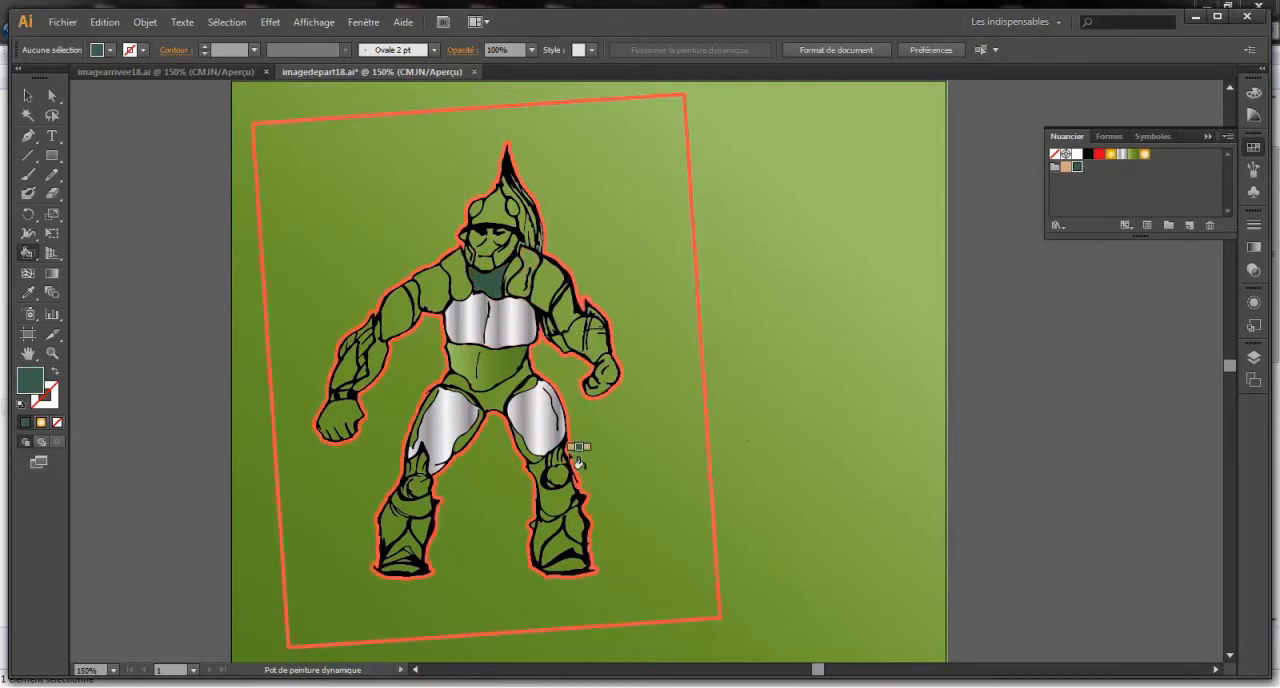
{"action": "left_click", "coordinate": [557, 500]}
{"action": "left_click", "coordinate": [423, 519]}
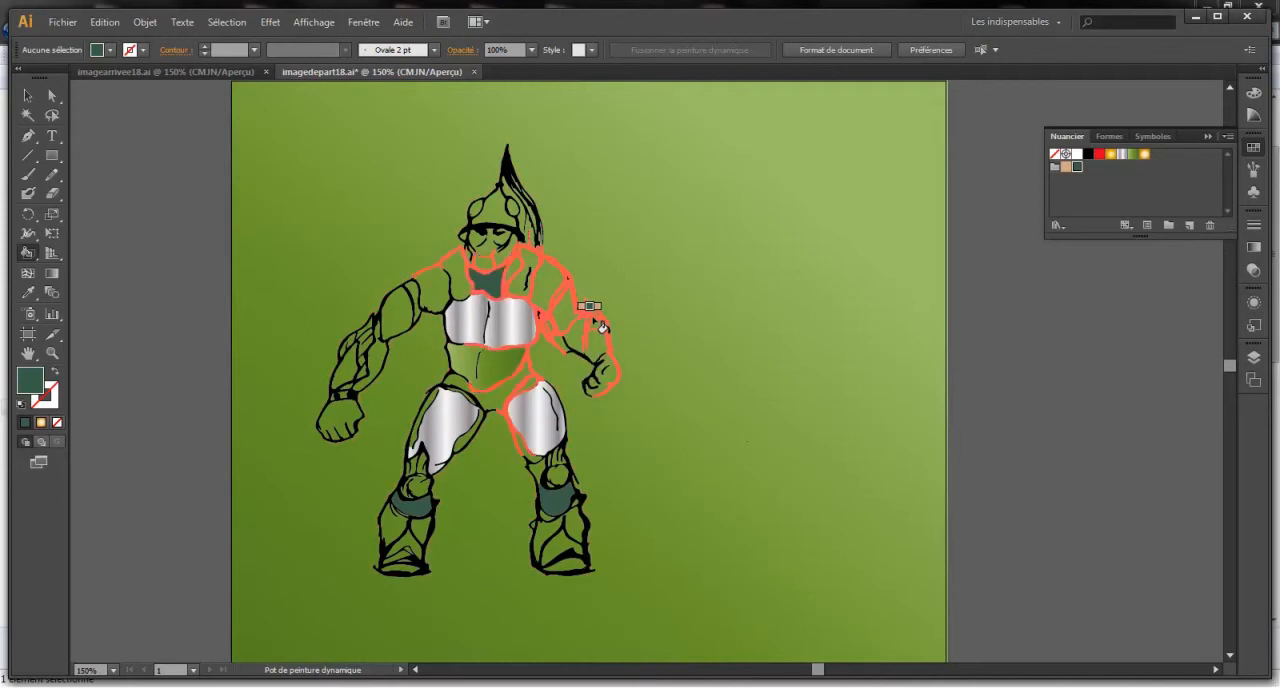
- With the Live Paint Selection tool, try deleting the boot's inner area and its black outline on the bent-arm side
{"action": "left_click", "coordinate": [28, 252]}
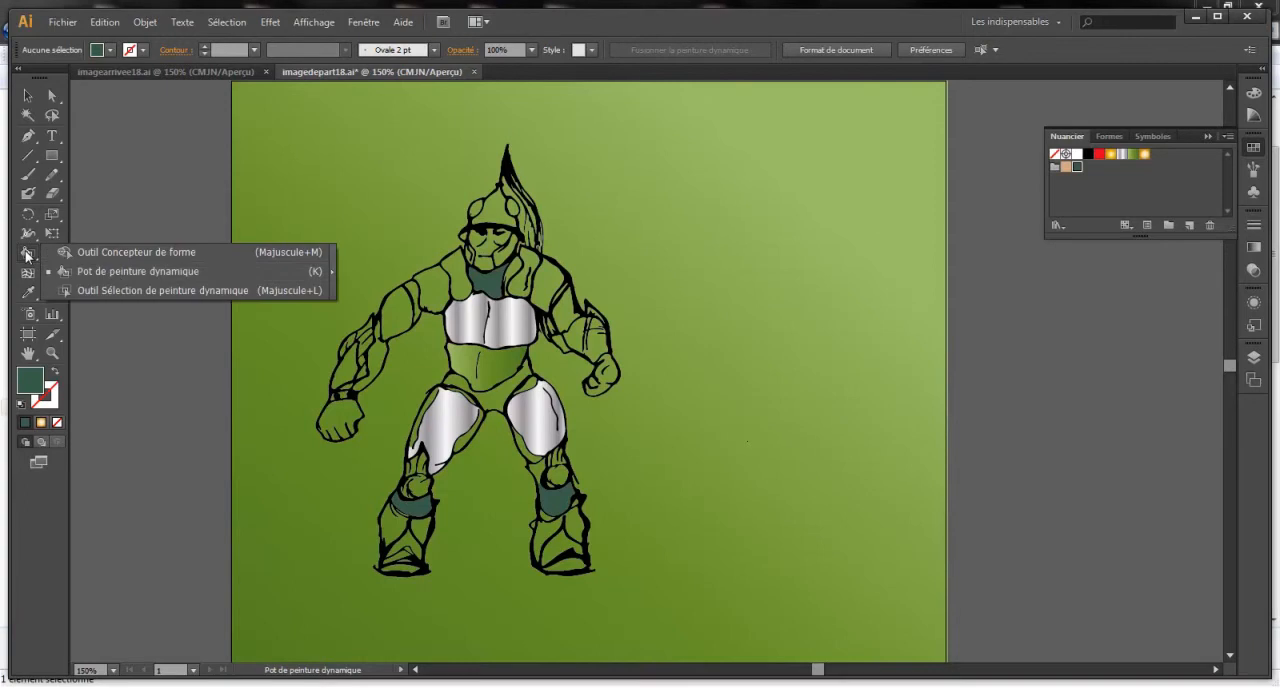
{"action": "left_click", "coordinate": [131, 290]}
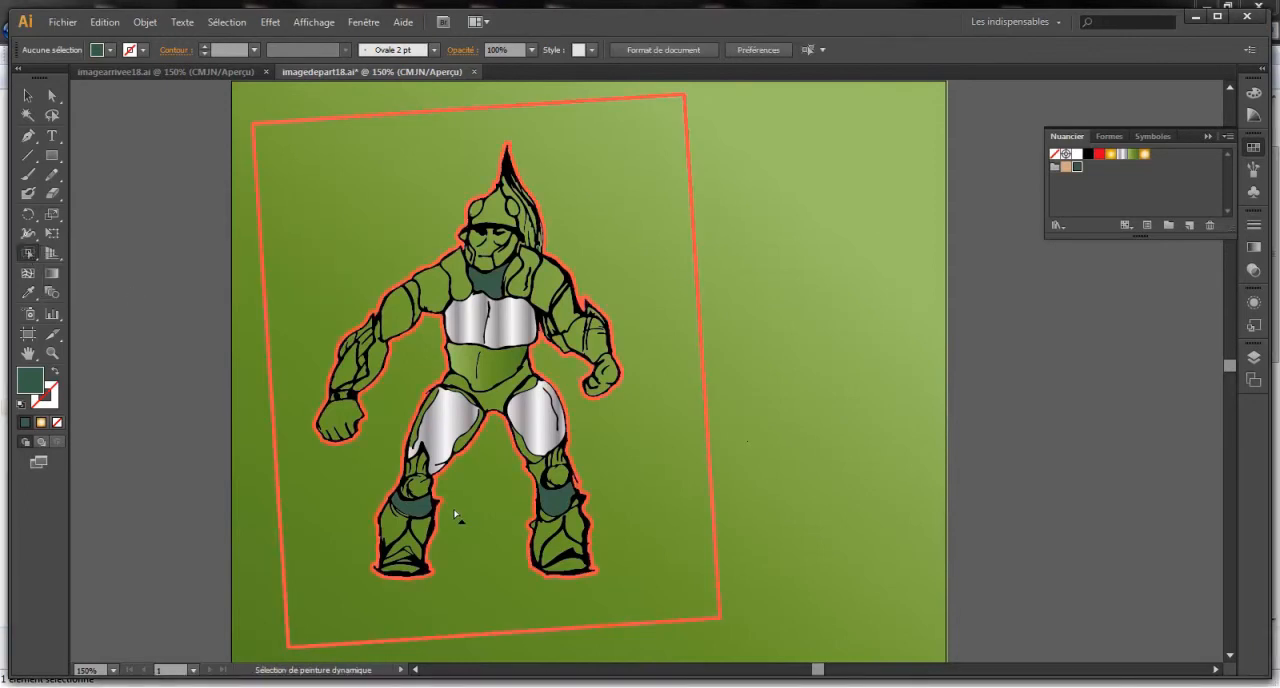
{"action": "left_click", "coordinate": [566, 551]}
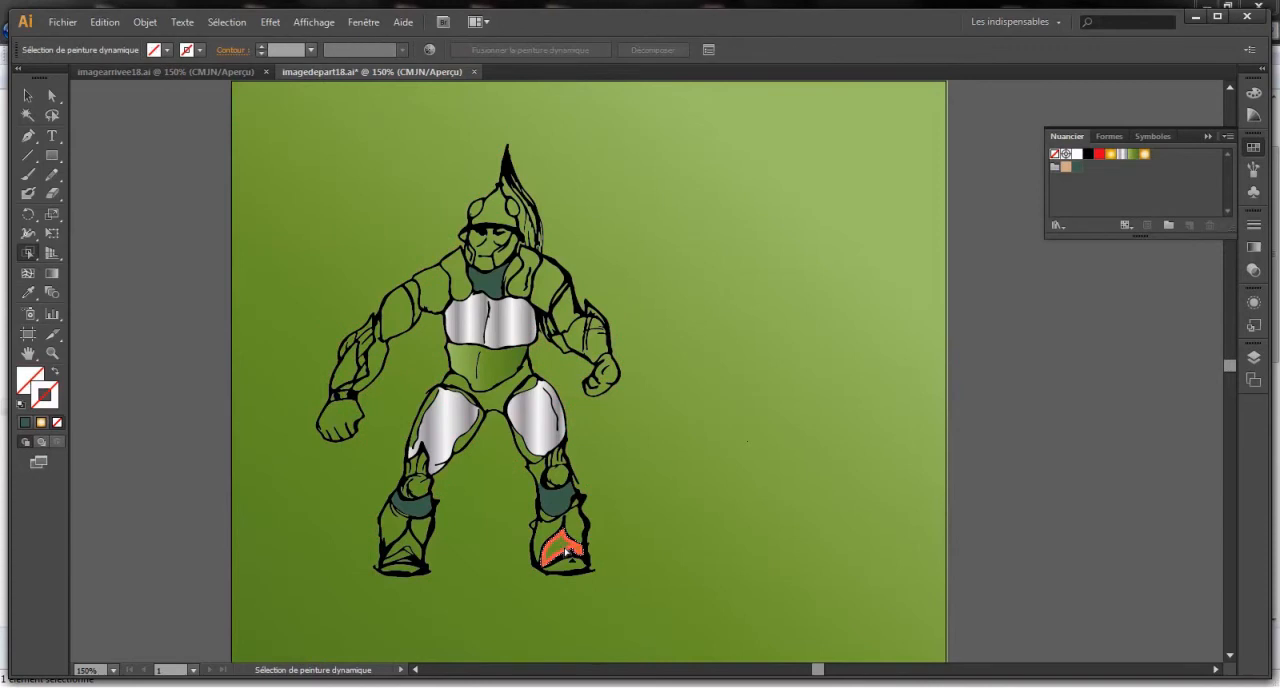
{"action": "key", "text": "Delete"}
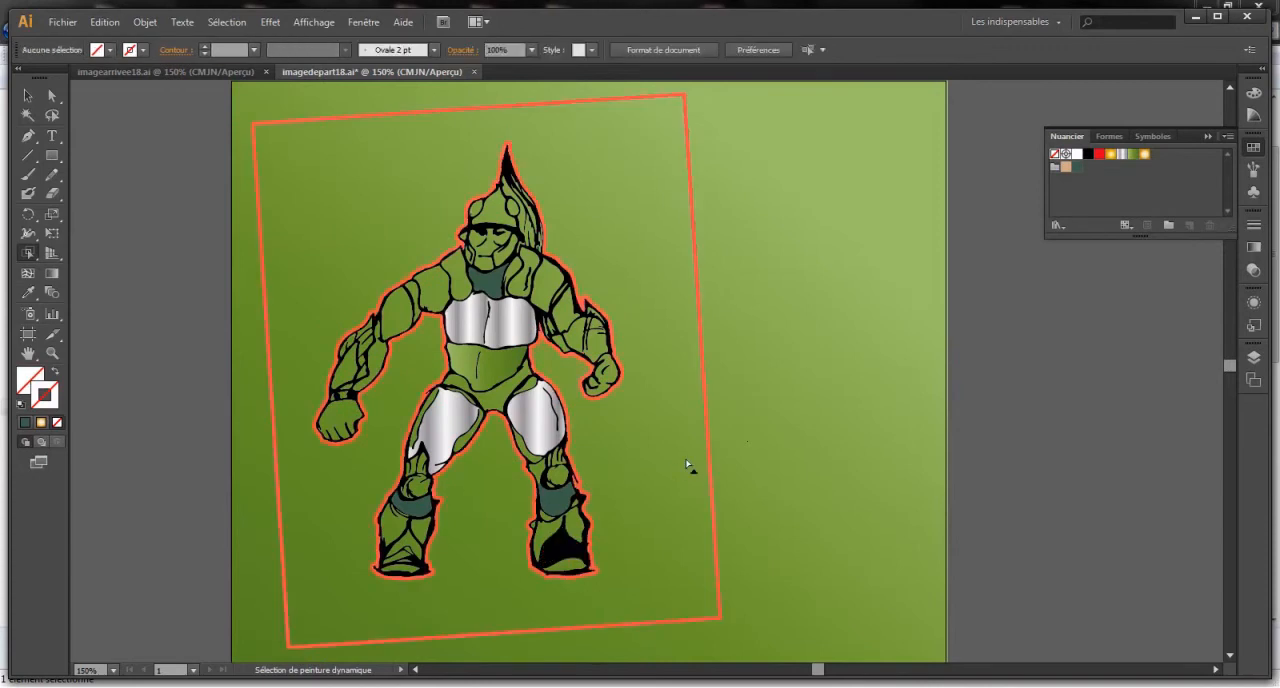
{"action": "left_click", "coordinate": [560, 535]}
{"action": "key", "text": "Delete"}
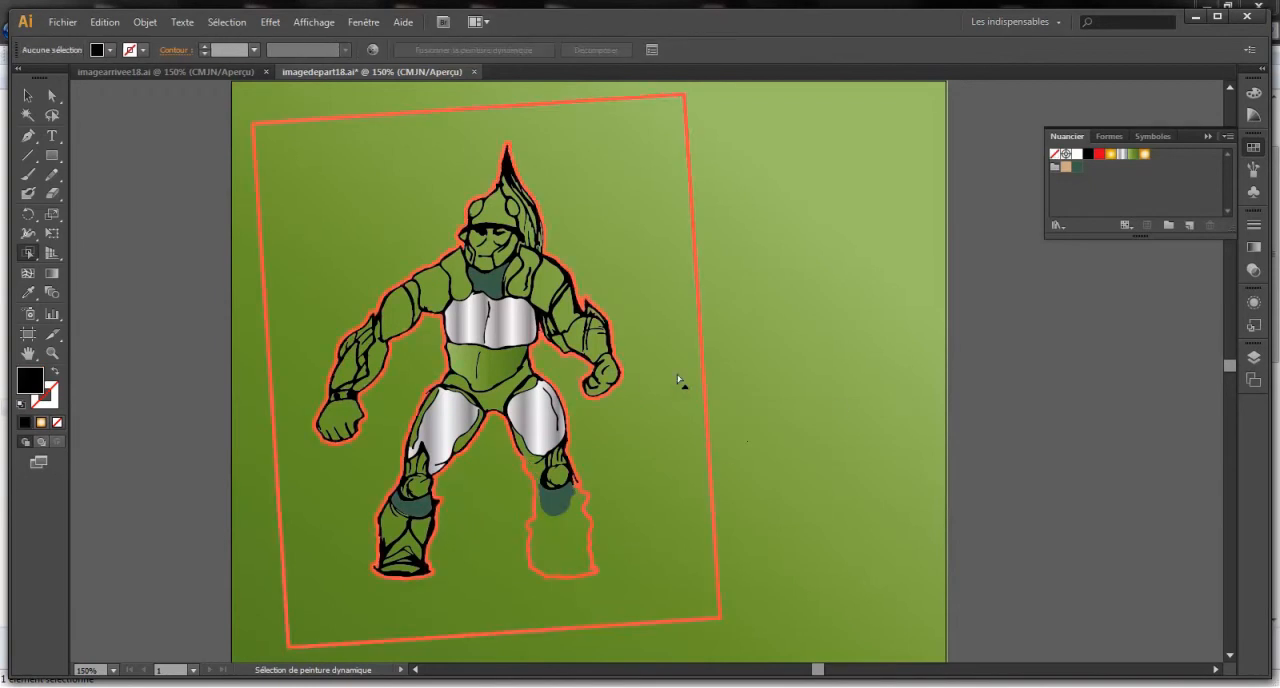
{"action": "left_click", "coordinate": [608, 372]}
{"action": "left_click", "coordinate": [762, 402]}
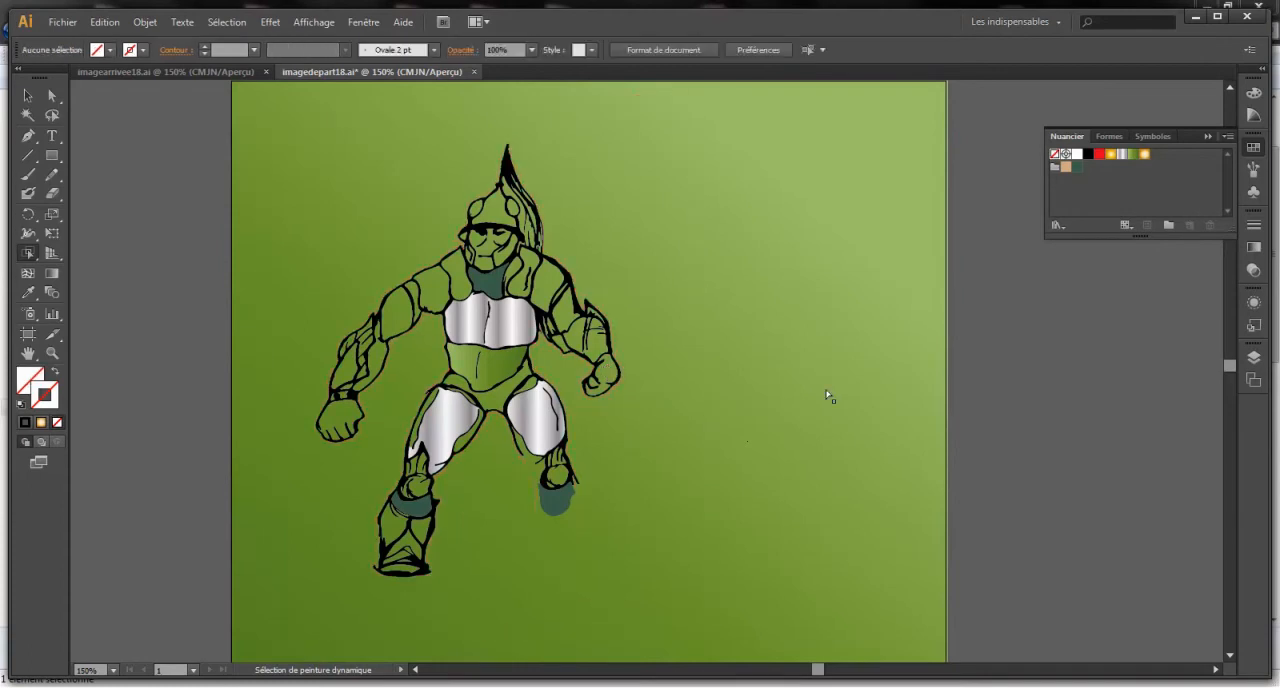
- Undo the deletions made on the warrior's boot
{"action": "key", "text": "ctrl"}
{"action": "key", "text": "ctrl+z"}
{"action": "key", "text": "ctrl+z"}
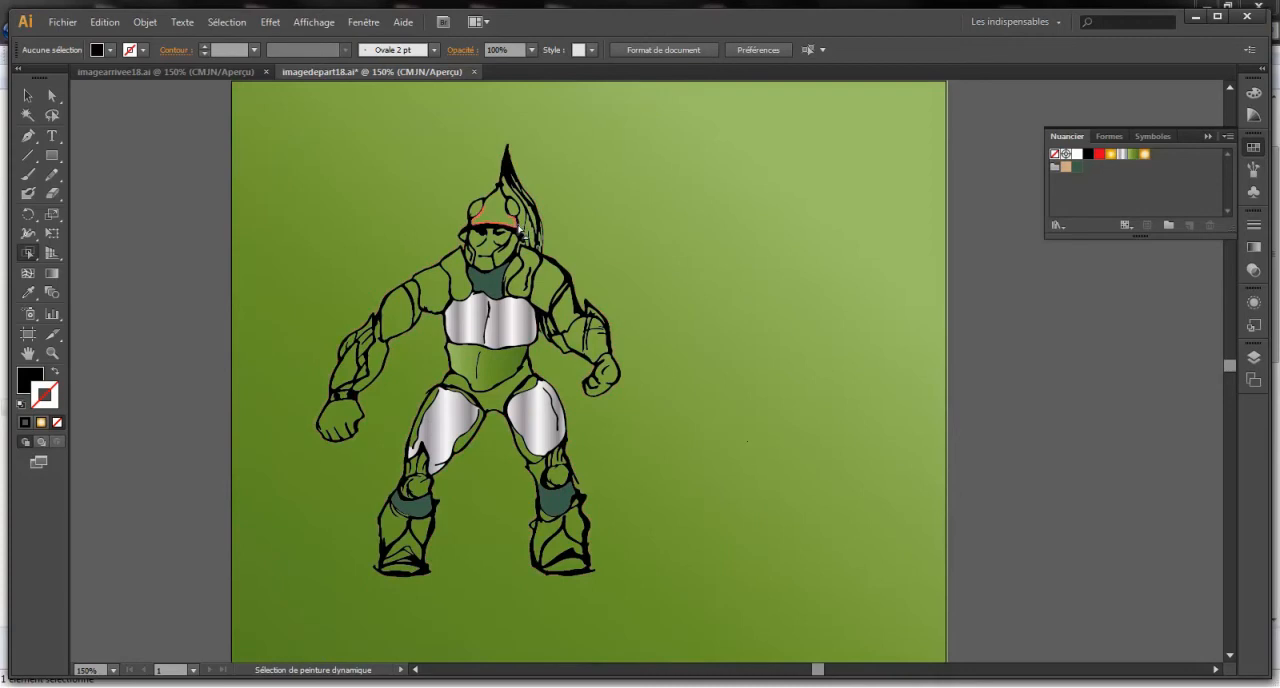
- Delete the black vertical line that divides the warrior's chest plate, using the Live Paint Selection tool
{"action": "left_click", "coordinate": [487, 334]}
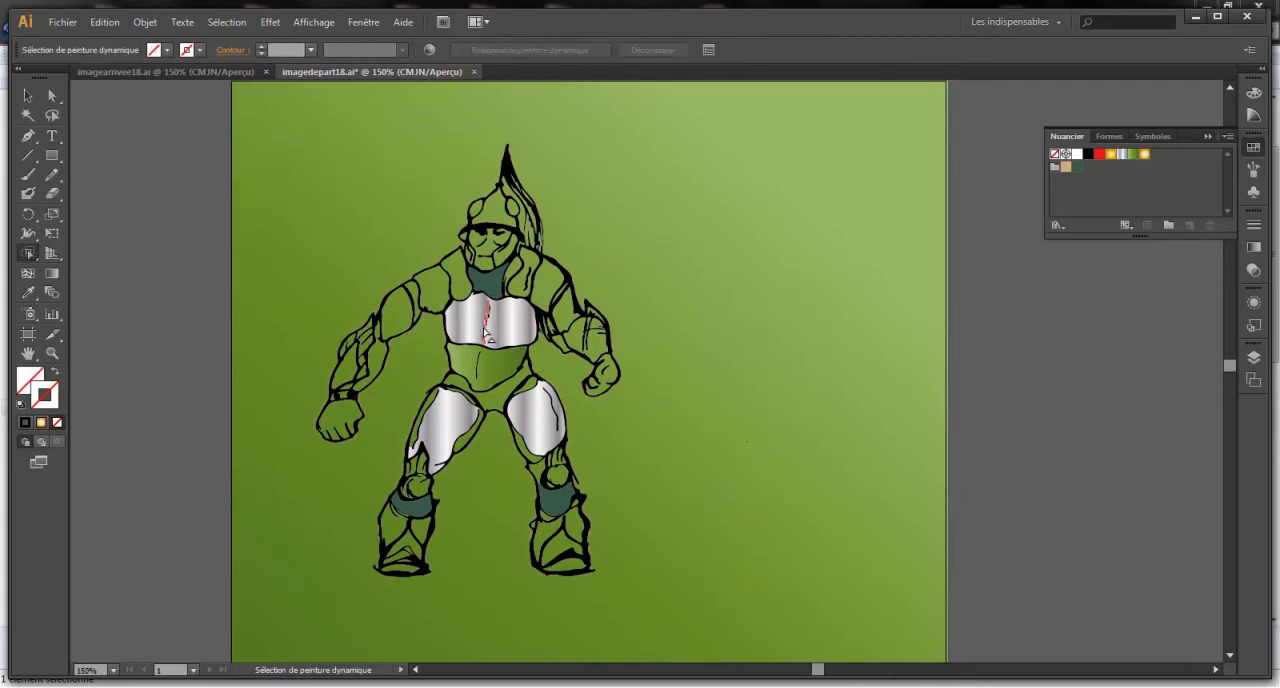
{"action": "left_click", "coordinate": [734, 293]}
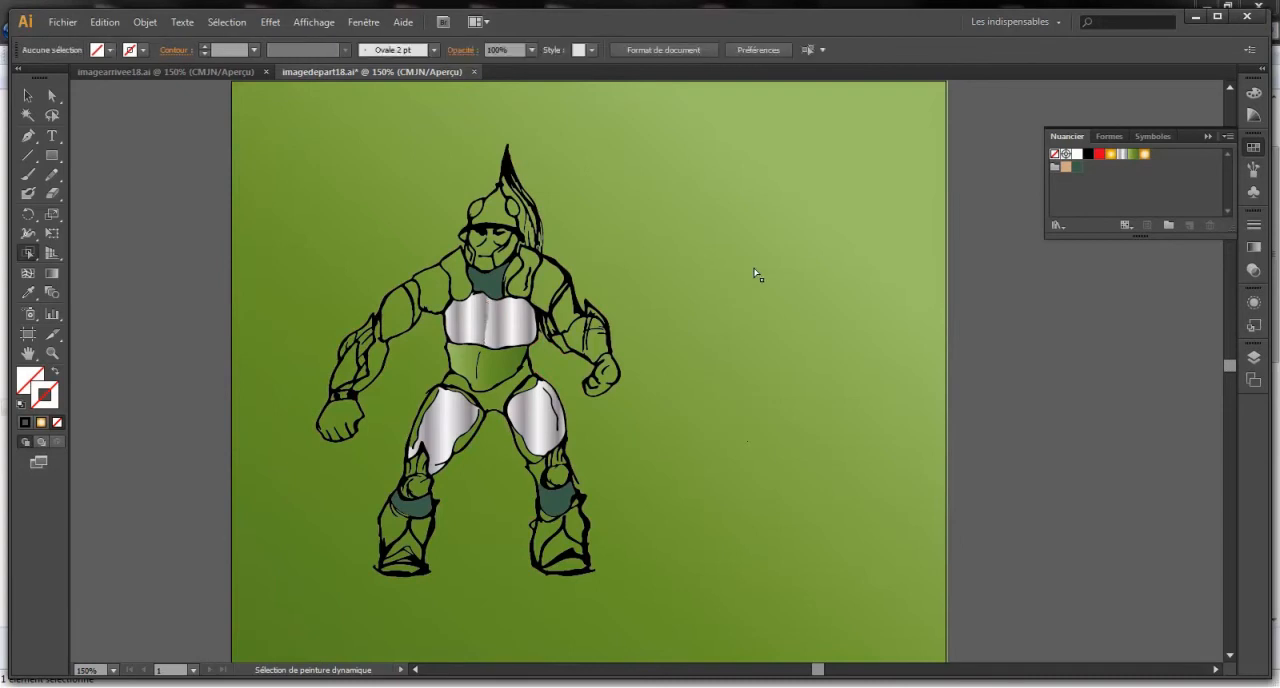
- Expand the warrior's Live Paint group into ordinary vector paths and deselect it
{"action": "key", "text": "v"}
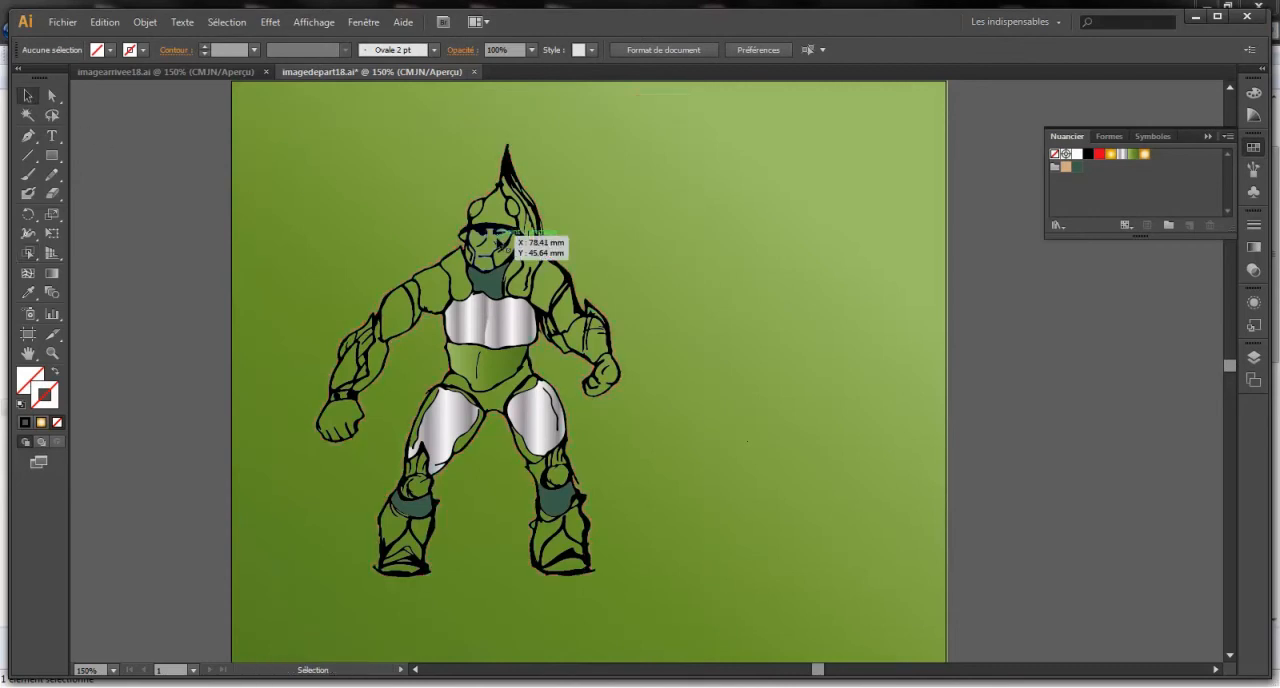
{"action": "left_click", "coordinate": [497, 240]}
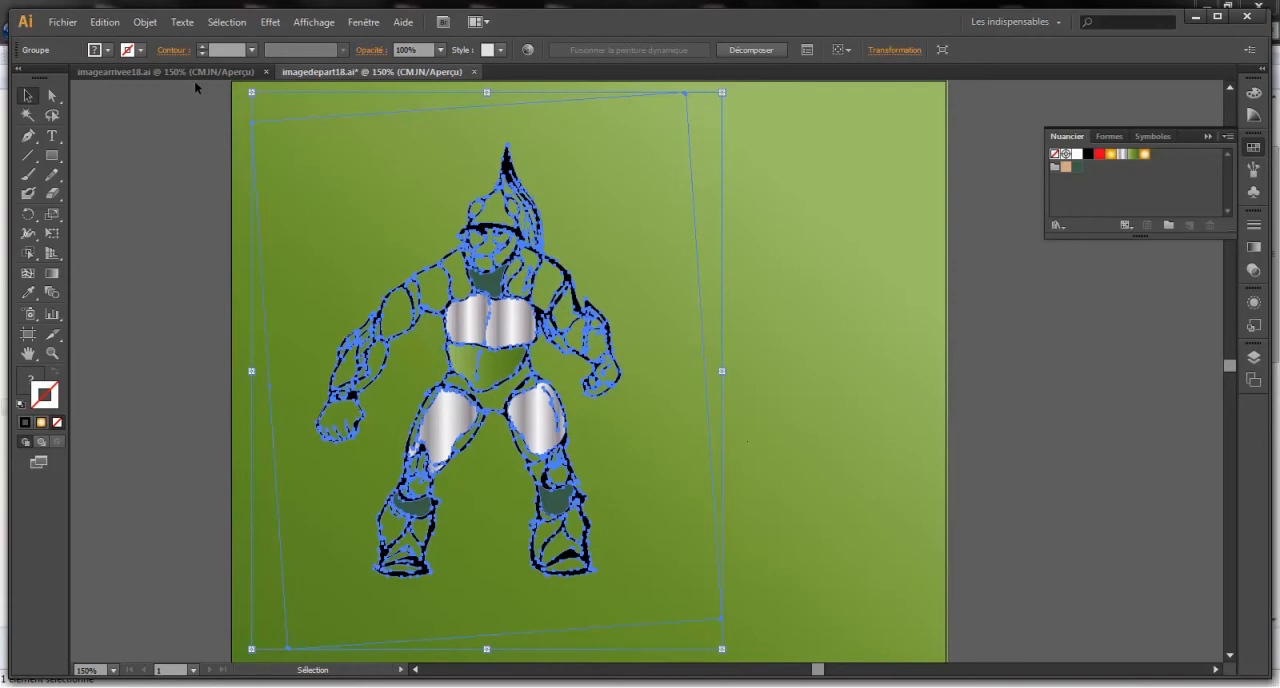
{"action": "left_click", "coordinate": [150, 22]}
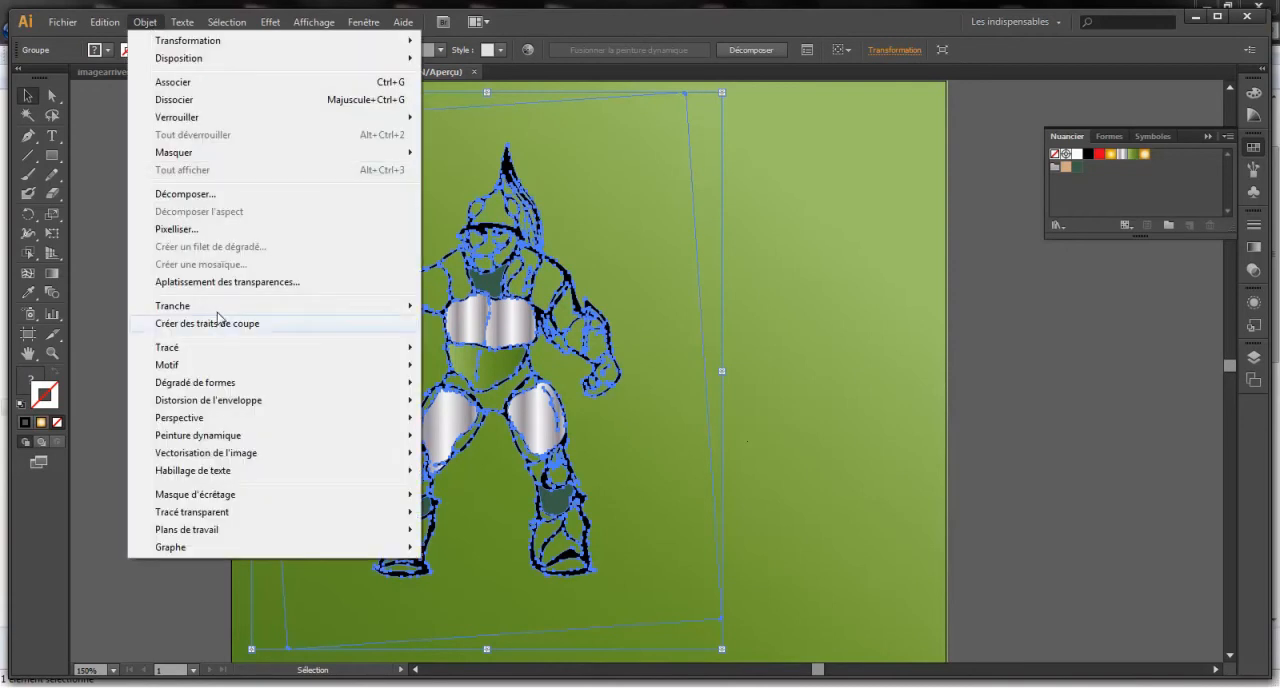
{"action": "mouse_move", "coordinate": [229, 435]}
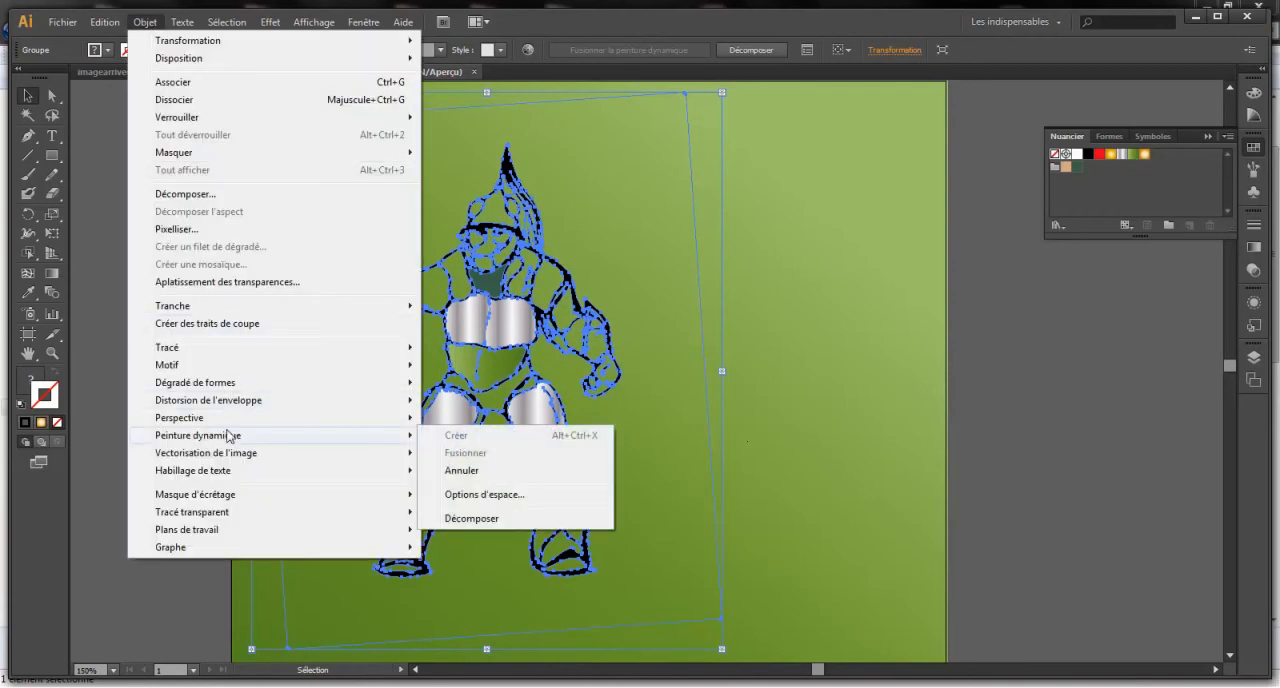
{"action": "left_click", "coordinate": [473, 519]}
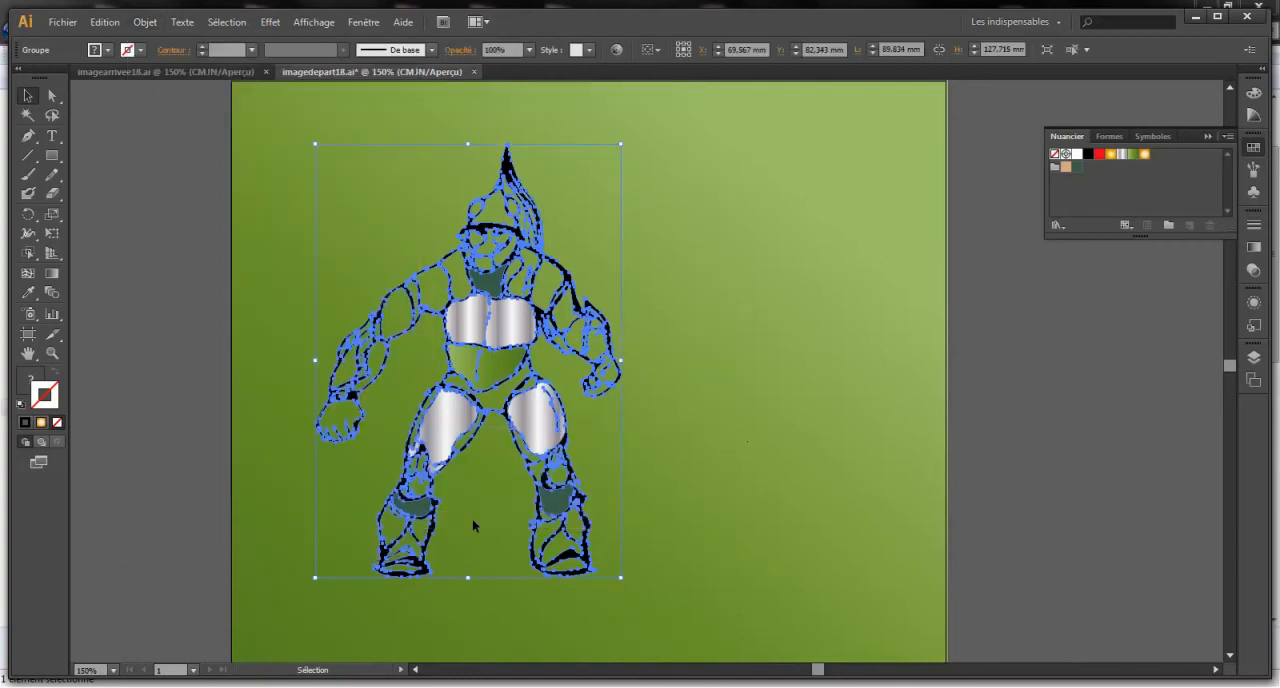
{"action": "left_click", "coordinate": [810, 344]}
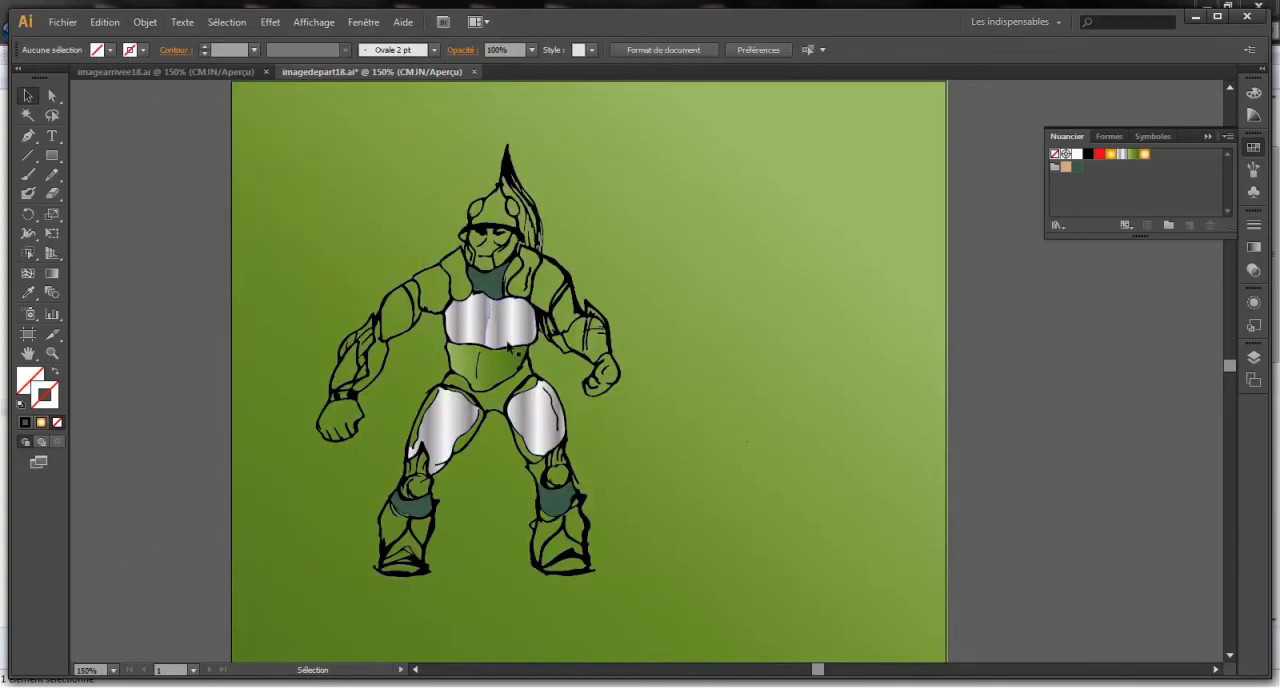
{"action": "left_click", "coordinate": [508, 346]}
{"action": "left_click", "coordinate": [241, 168]}
{"action": "left_click", "coordinate": [425, 300]}
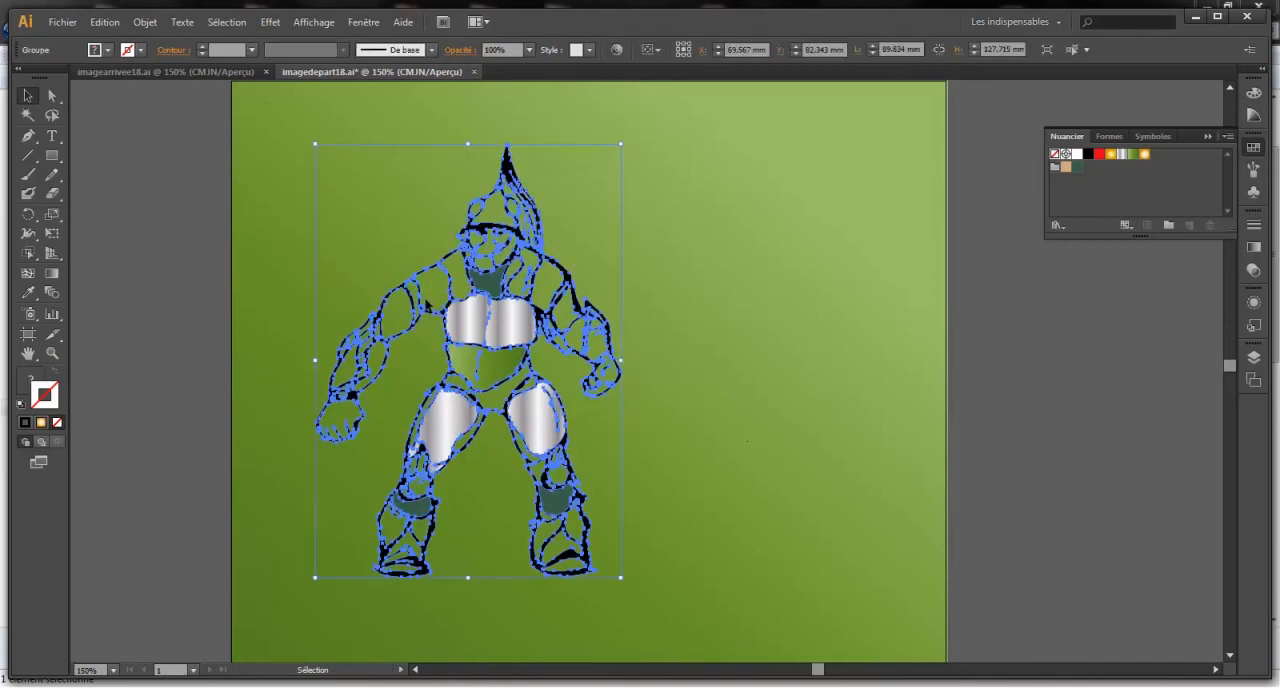
{"action": "left_click", "coordinate": [402, 313]}
{"action": "left_click", "coordinate": [406, 326]}
- Reshape the inner thigh outline on the bent-arm side by moving an anchor point to about X 87.8 mm, Y 109.7 mm
{"action": "key", "text": "ctrl+plus"}
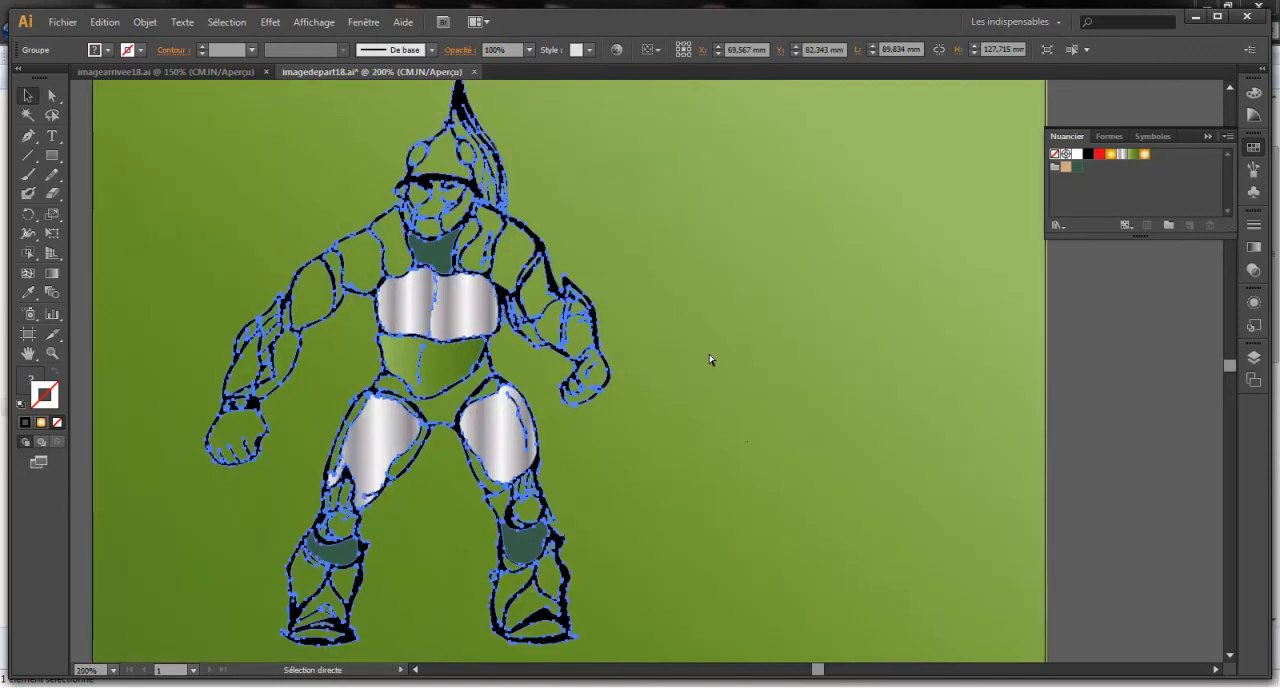
{"action": "key", "text": "ctrl+plus"}
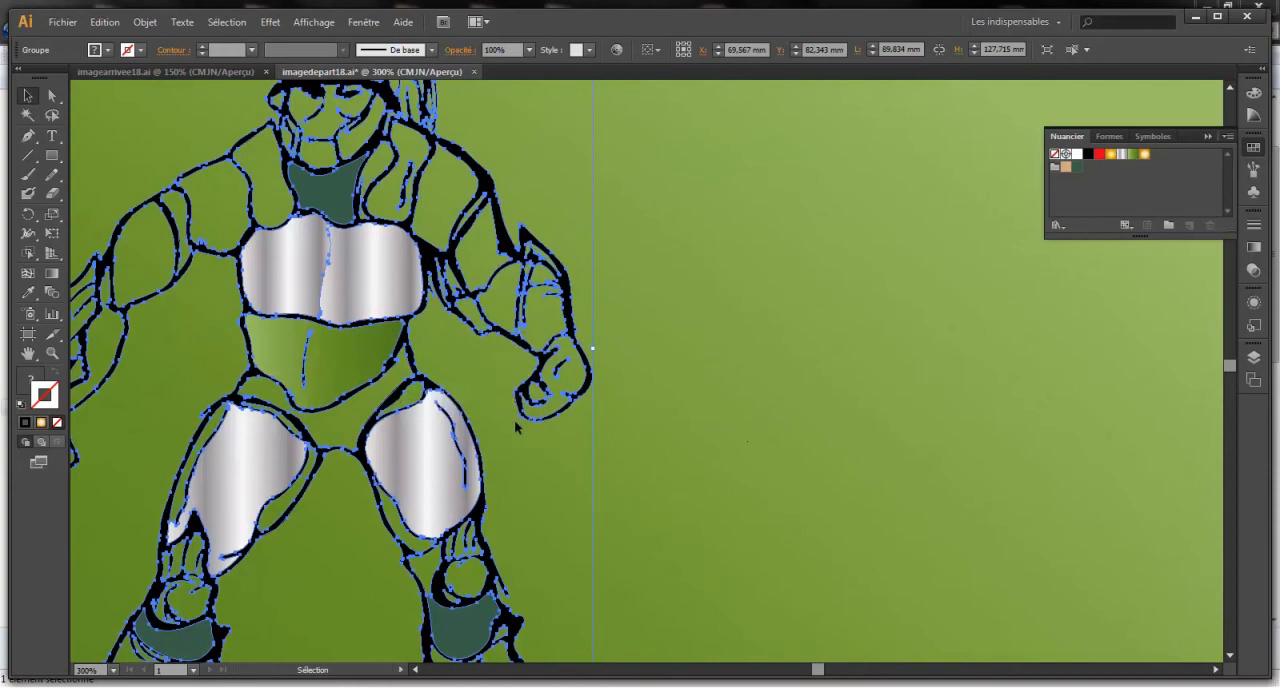
{"action": "scroll", "coordinate": [521, 465], "scroll_direction": "down", "scroll_amount": 1}
{"action": "scroll", "coordinate": [521, 462], "scroll_direction": "down", "scroll_amount": 6}
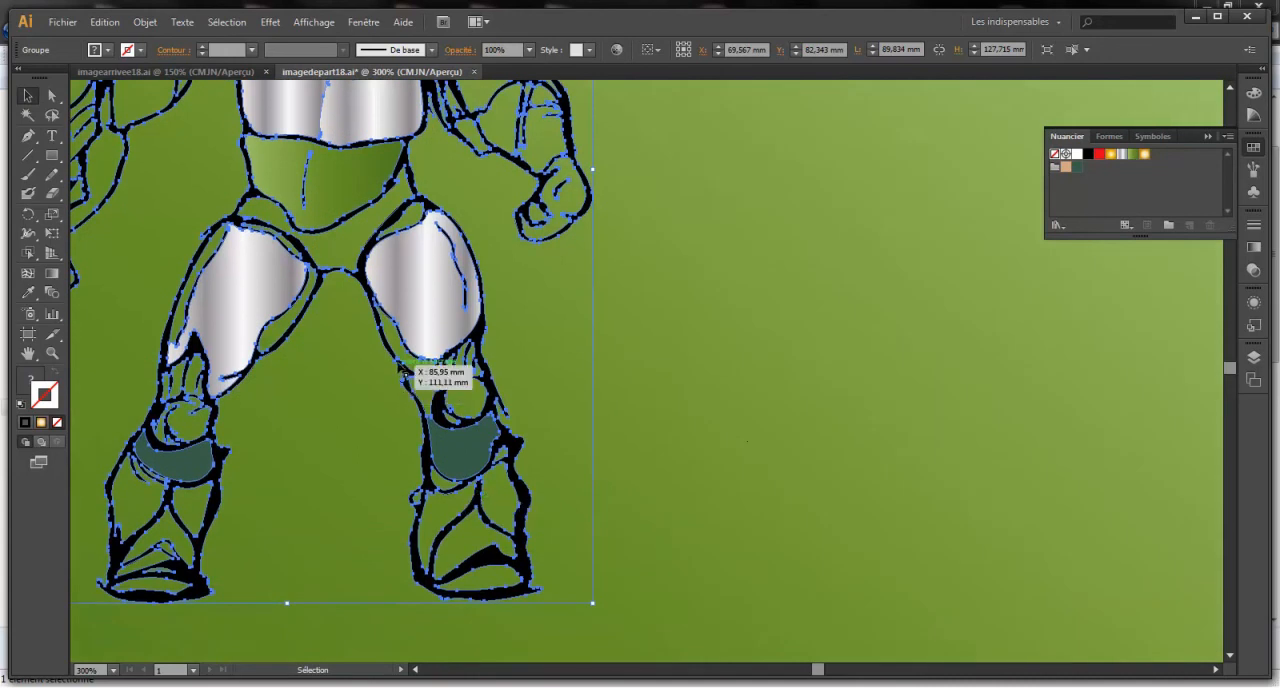
{"action": "left_click", "coordinate": [55, 95]}
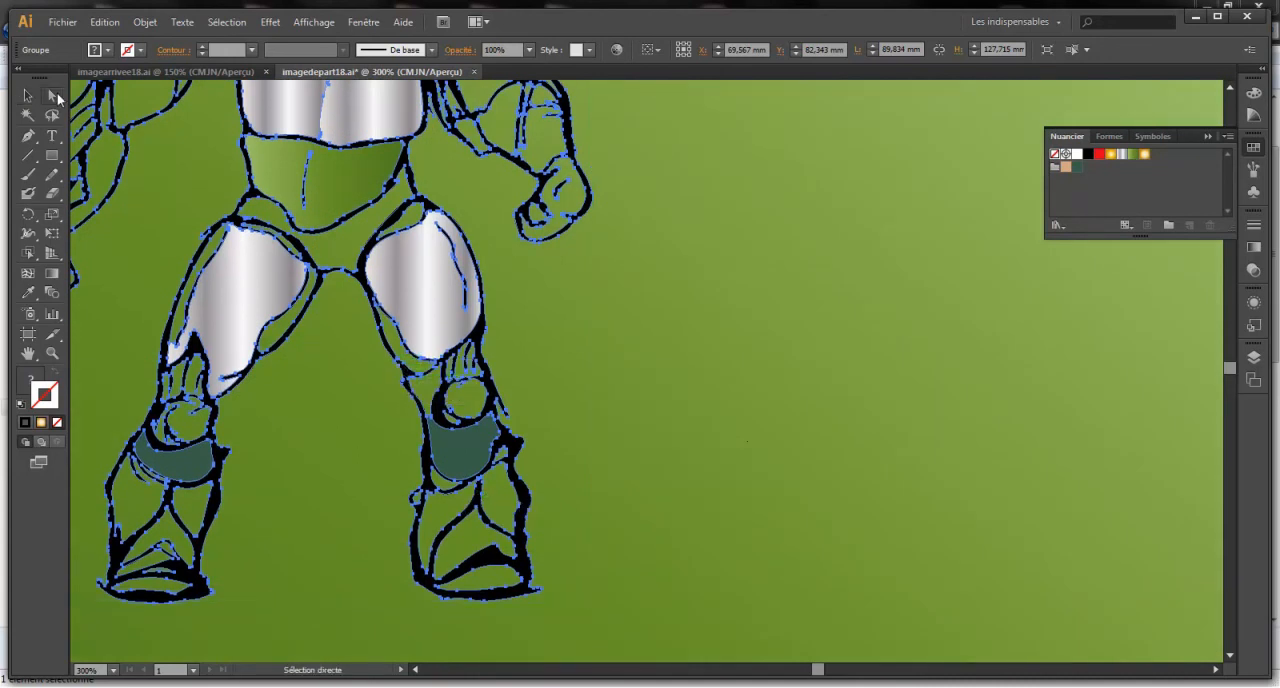
{"action": "left_click", "coordinate": [382, 331]}
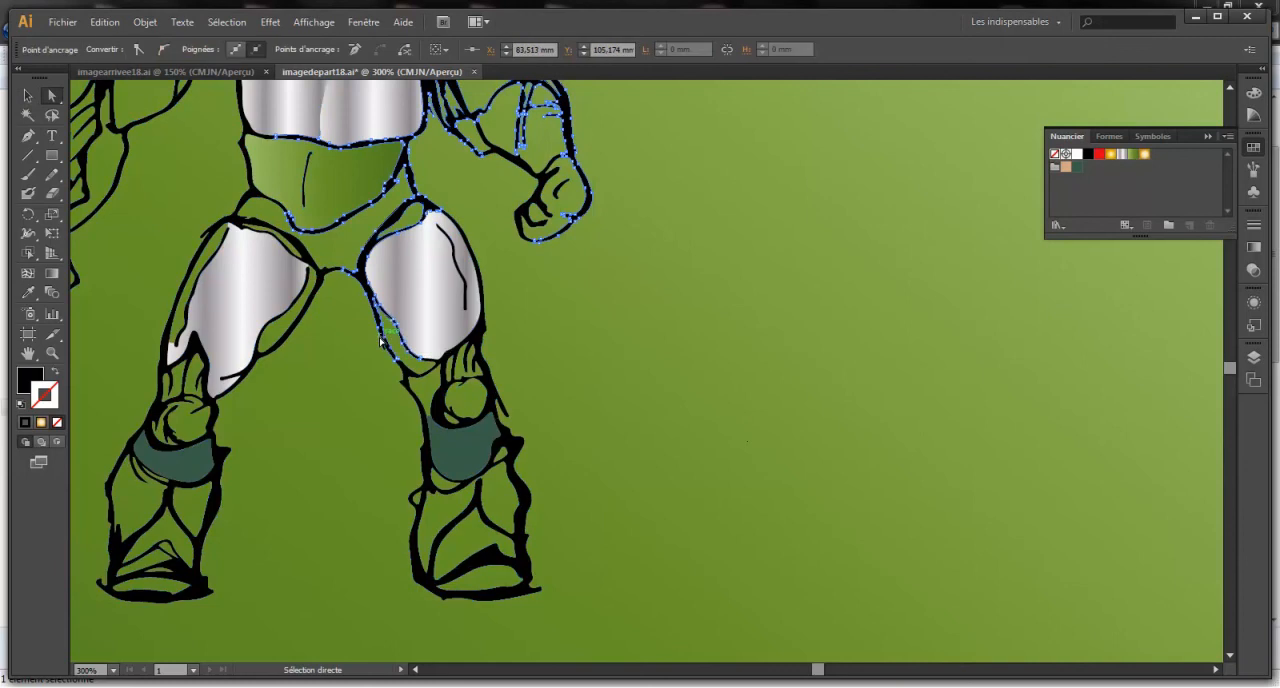
{"action": "left_click_drag", "start_coordinate": [382, 331], "coordinate": [400, 367]}
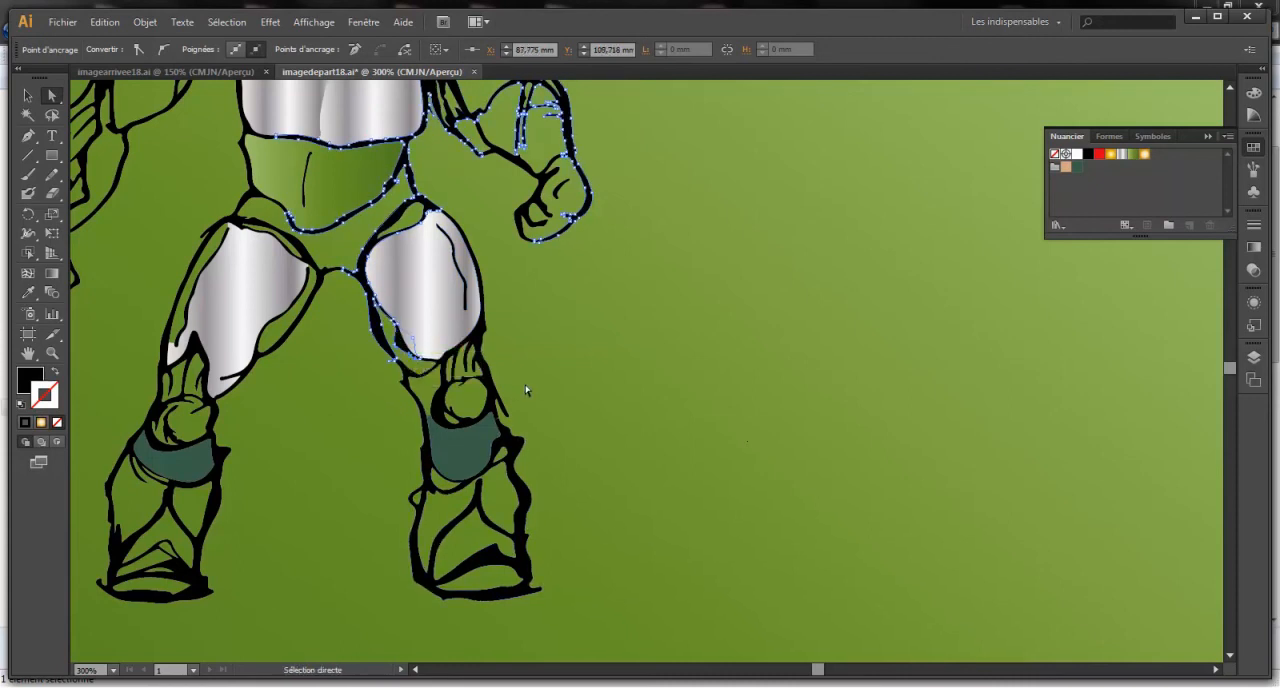
- Deselect the warrior's outline and show the finished illustration in imagearrivee18.ai for comparison
{"action": "key", "text": "ctrl+minus"}
{"action": "key", "text": "ctrl+minus"}
{"action": "key", "text": "ctrl+minus"}
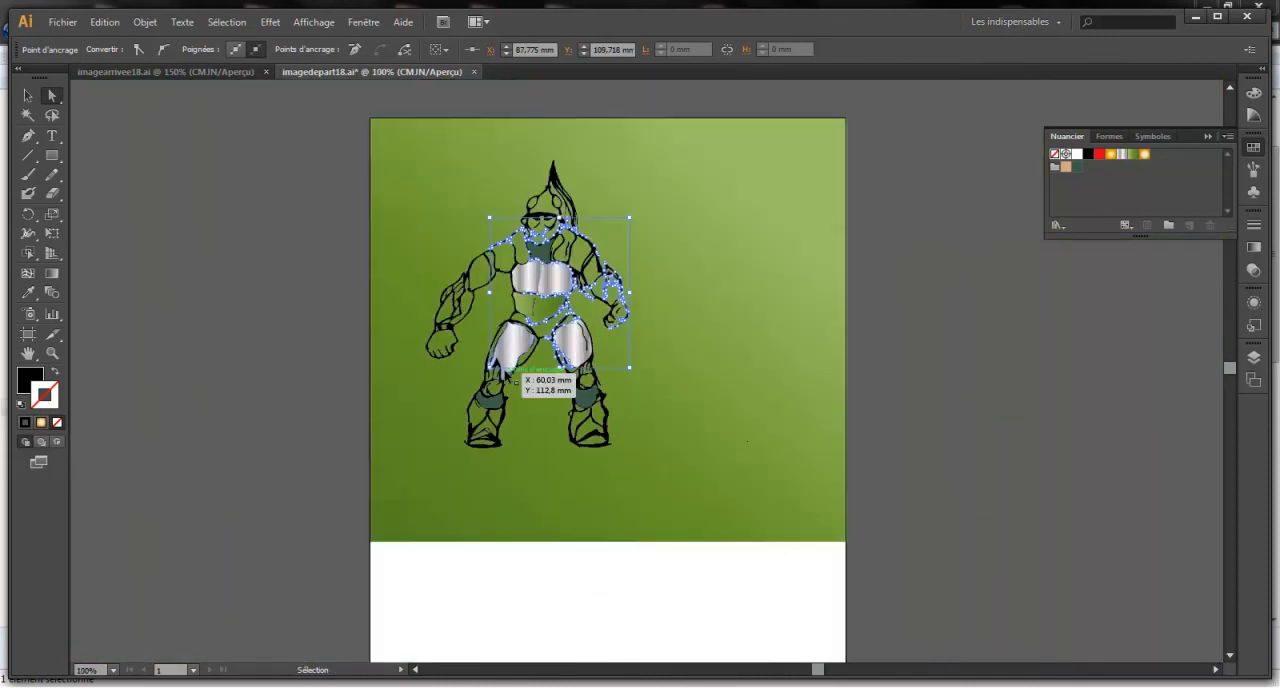
{"action": "left_click", "coordinate": [675, 260]}
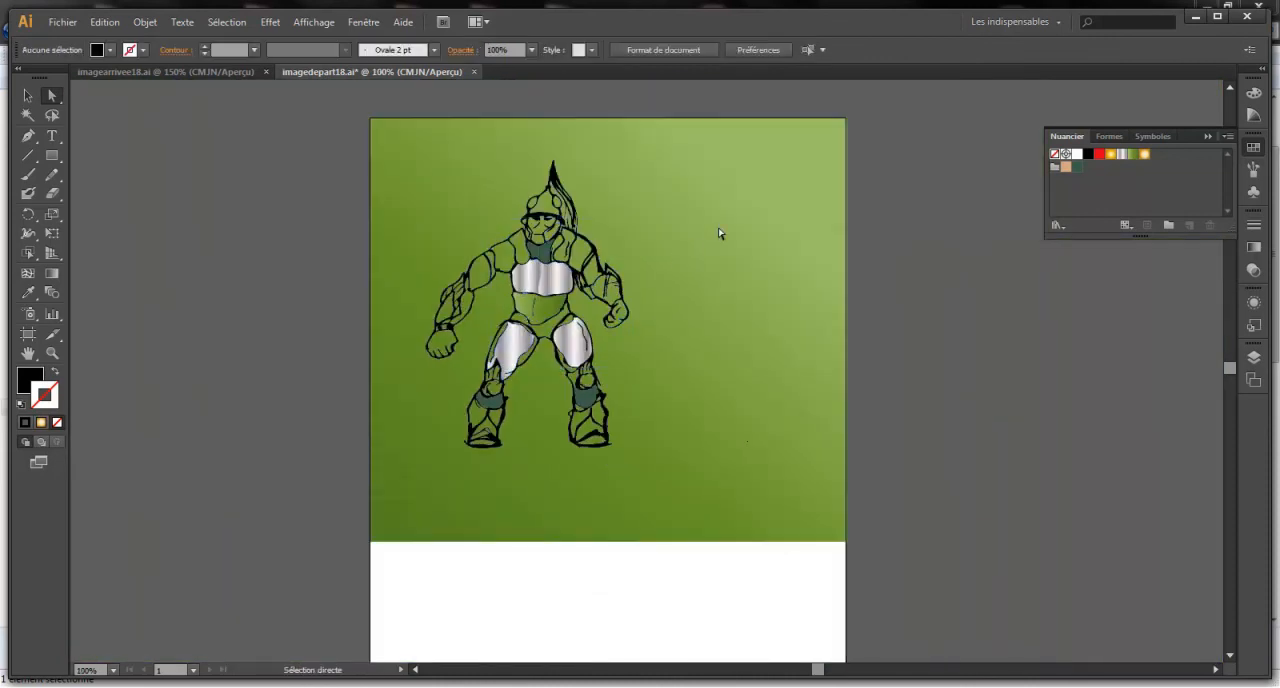
{"action": "left_click", "coordinate": [177, 70]}
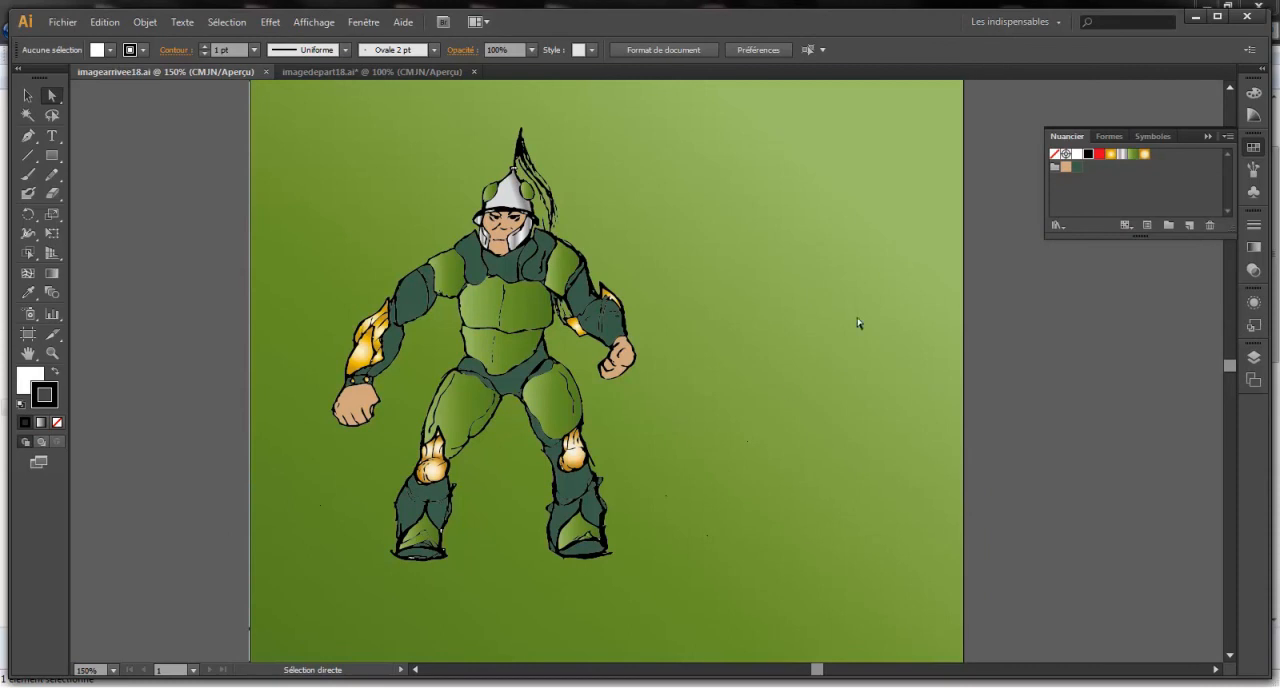